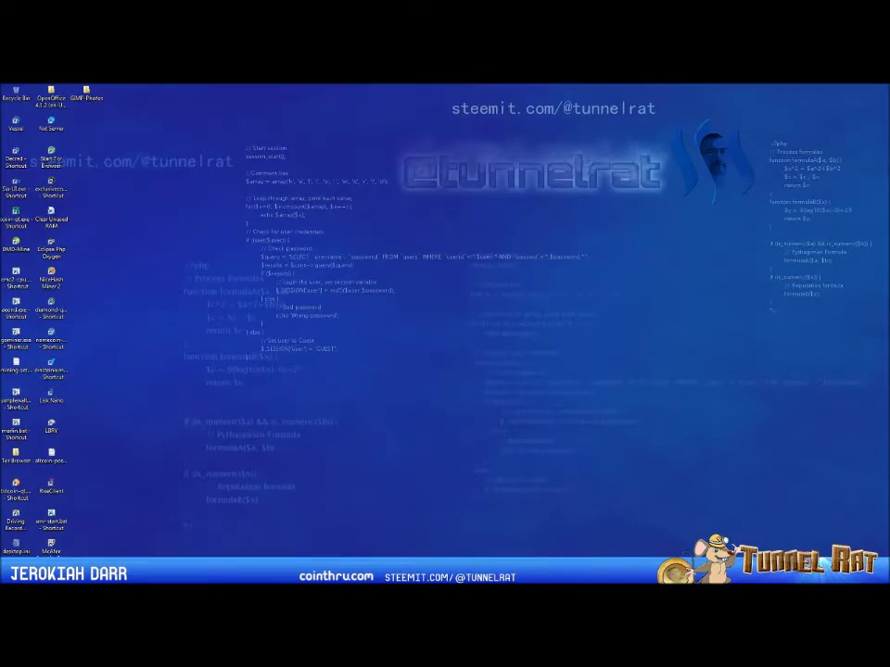
Open the GIMP-Photos folder and examine the finished laptop pop-out compositions WomanPopOutLaptop.xcf and JeroLaptop.xcf in GIMP.
mouse_move(57, 571)
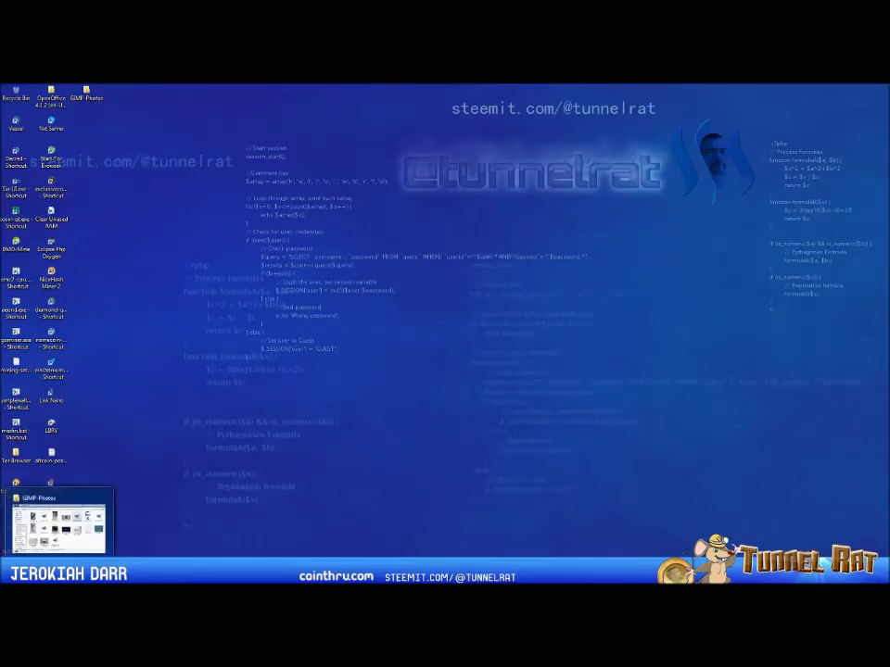
click(58, 523)
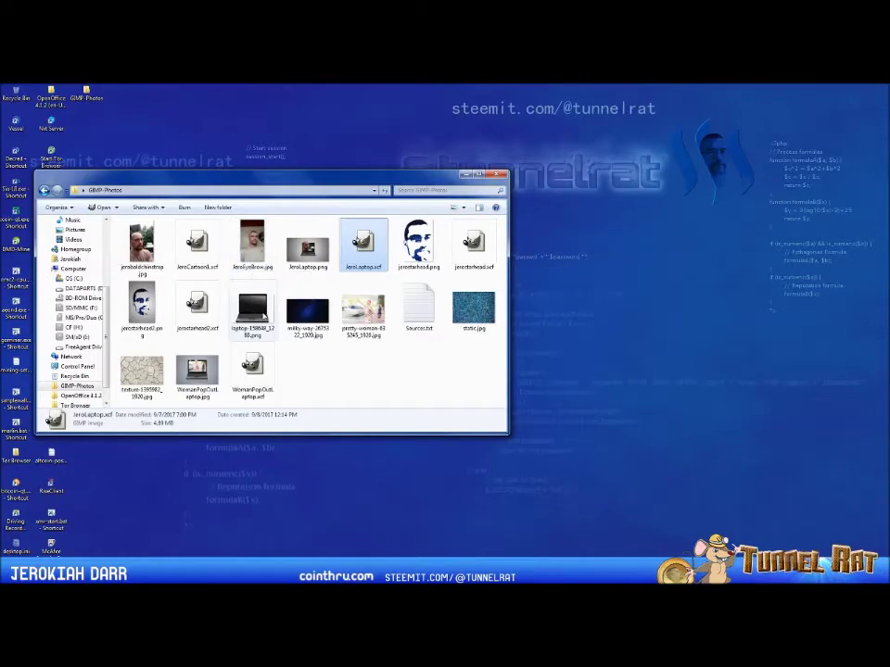
click(268, 569)
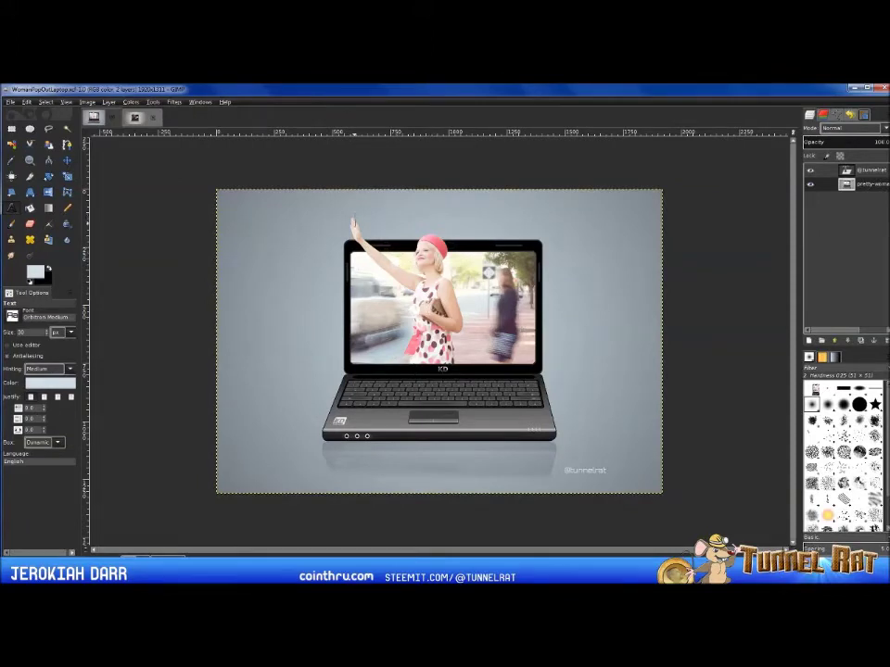
click(135, 124)
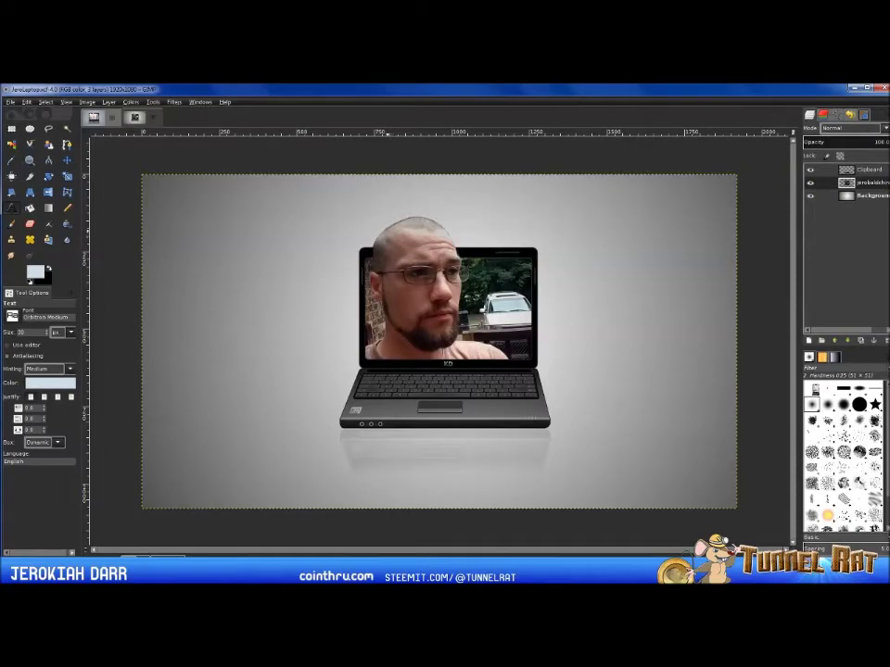
click(97, 119)
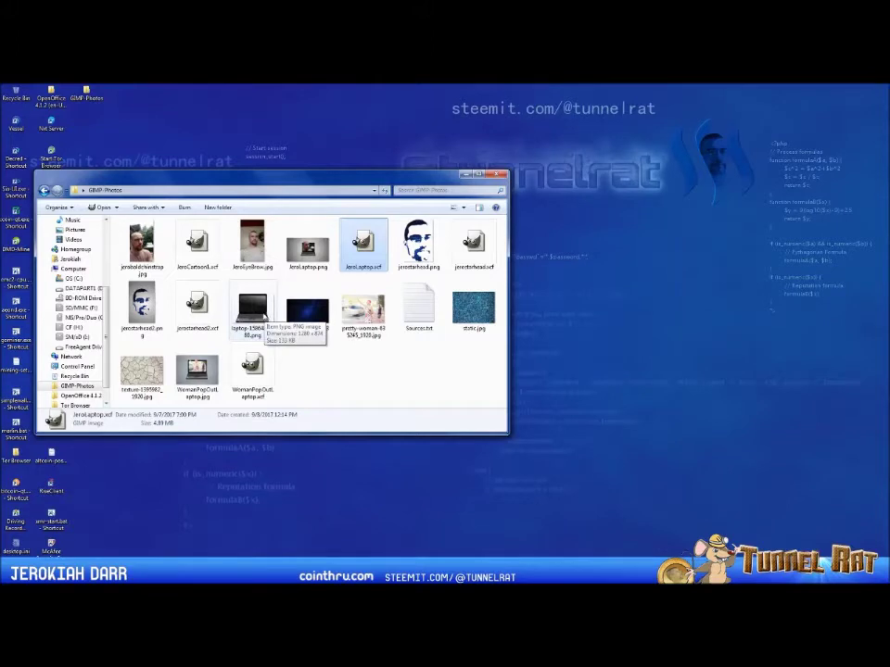
Open laptop-158648_1280.png from the GIMP-Photos folder in GIMP for editing.
right_click(261, 307)
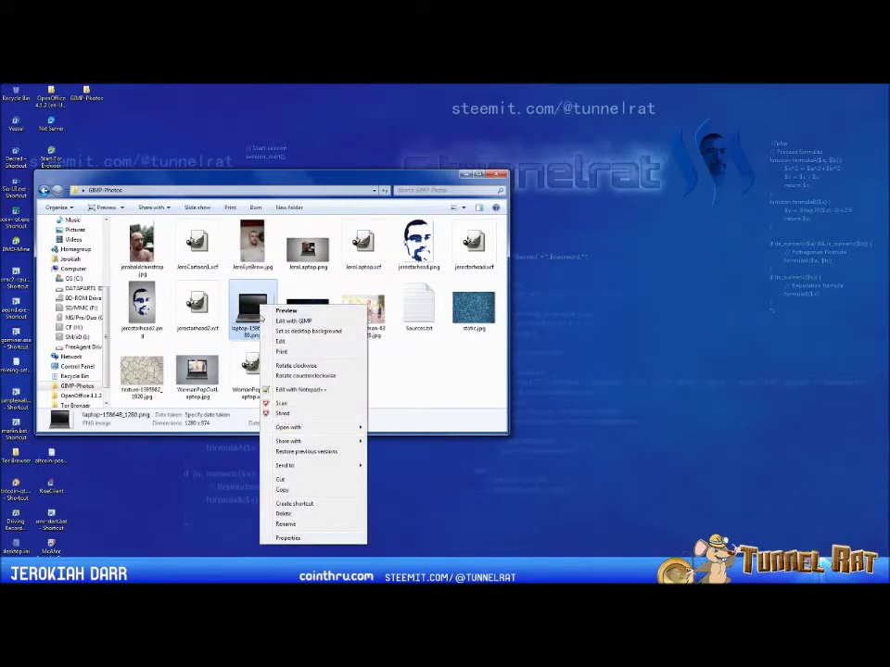
click(283, 323)
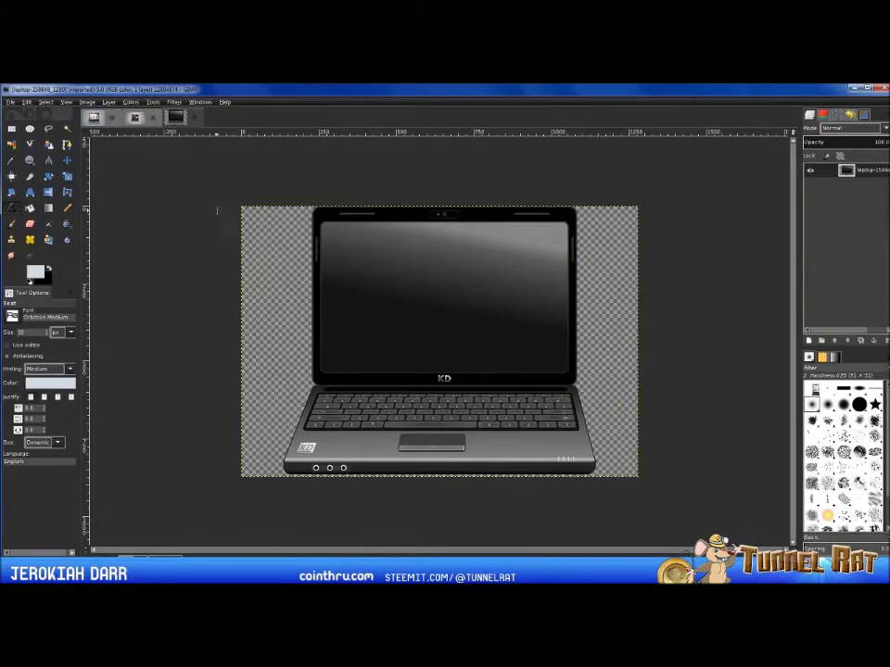
Resize the laptop image's canvas to 1920 × 1080 px with the content centred, and extend the laptop layer to the image size.
click(86, 102)
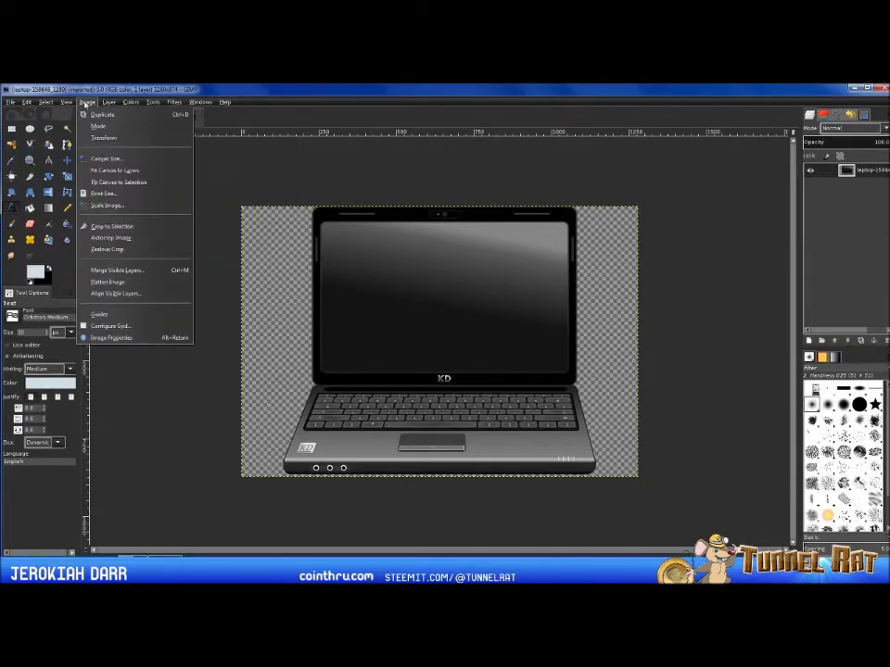
click(106, 159)
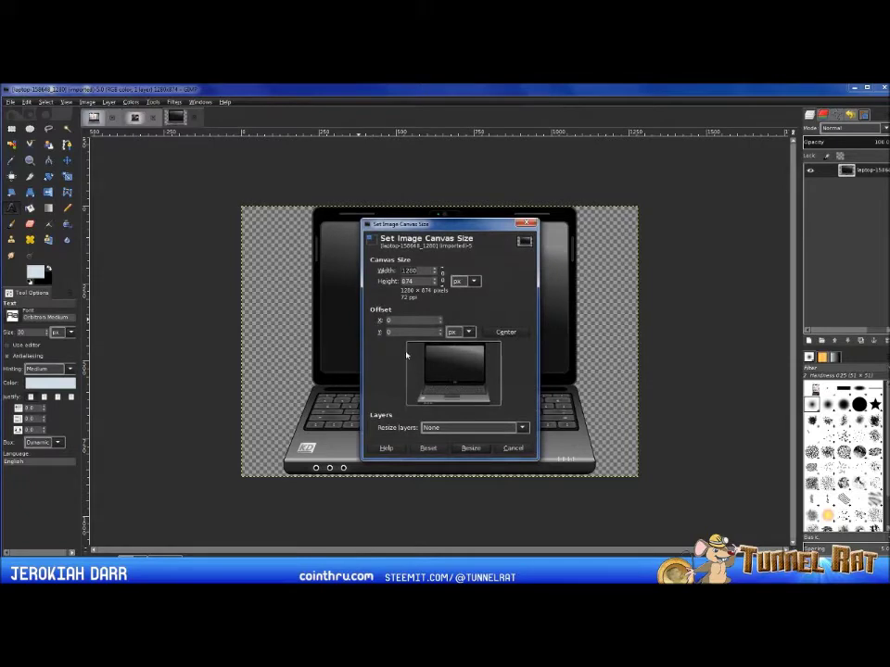
text(1920)
key(Tab)
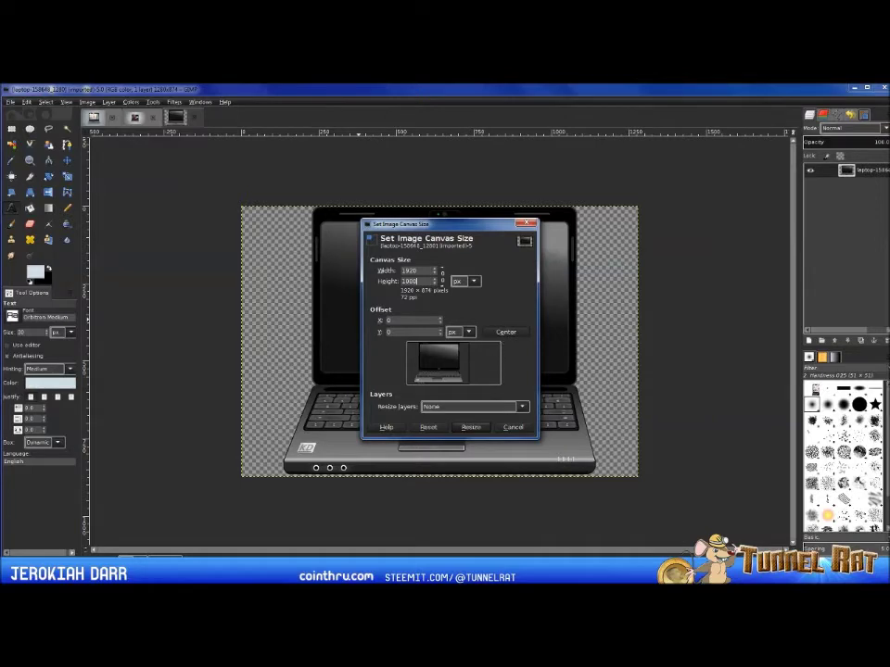
click(503, 333)
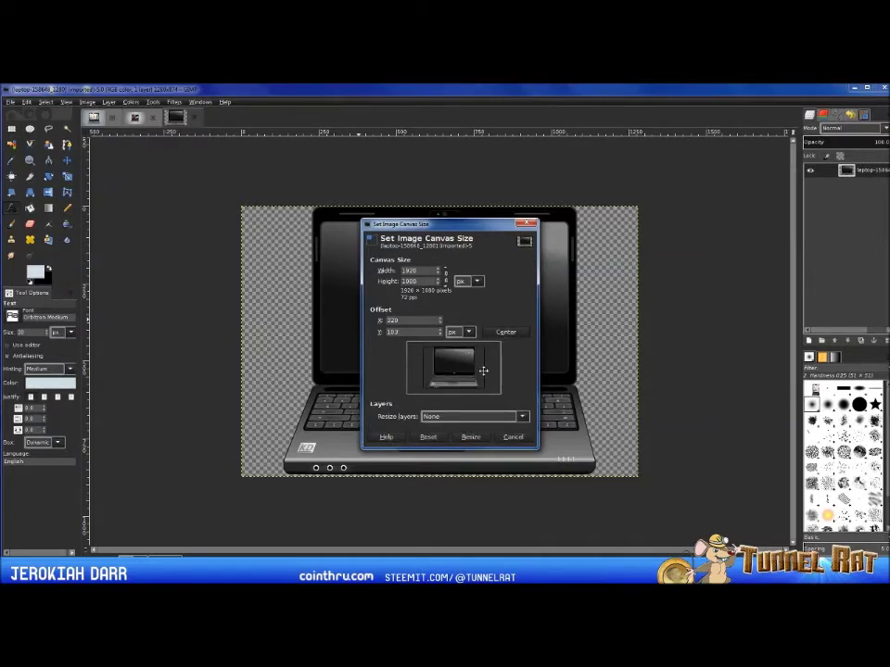
click(469, 437)
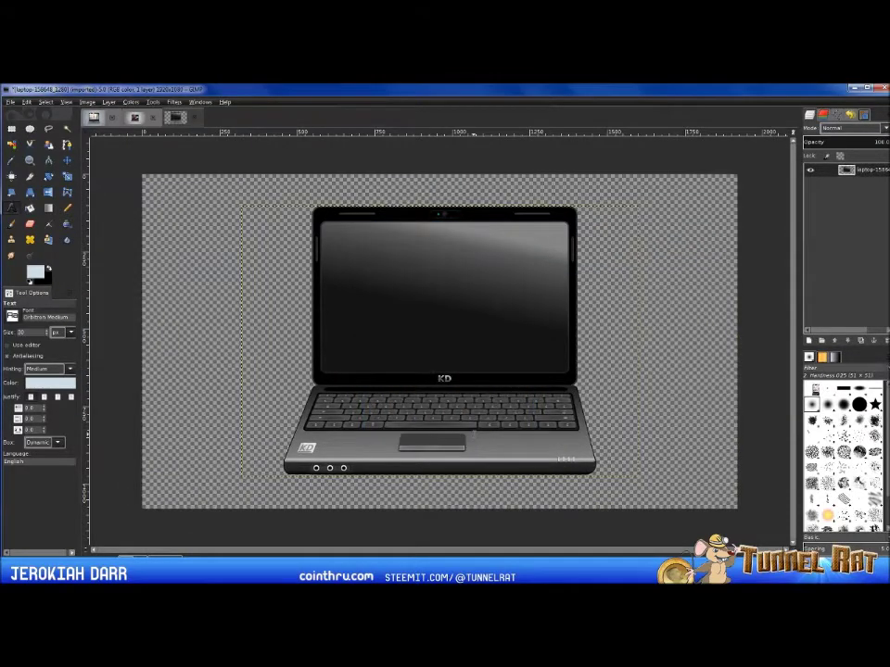
right_click(857, 174)
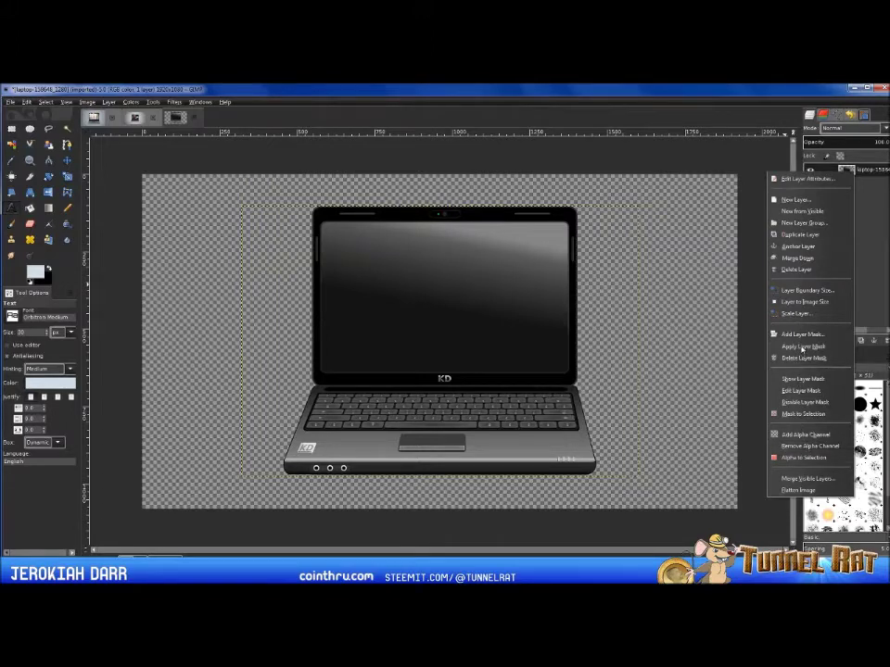
click(803, 303)
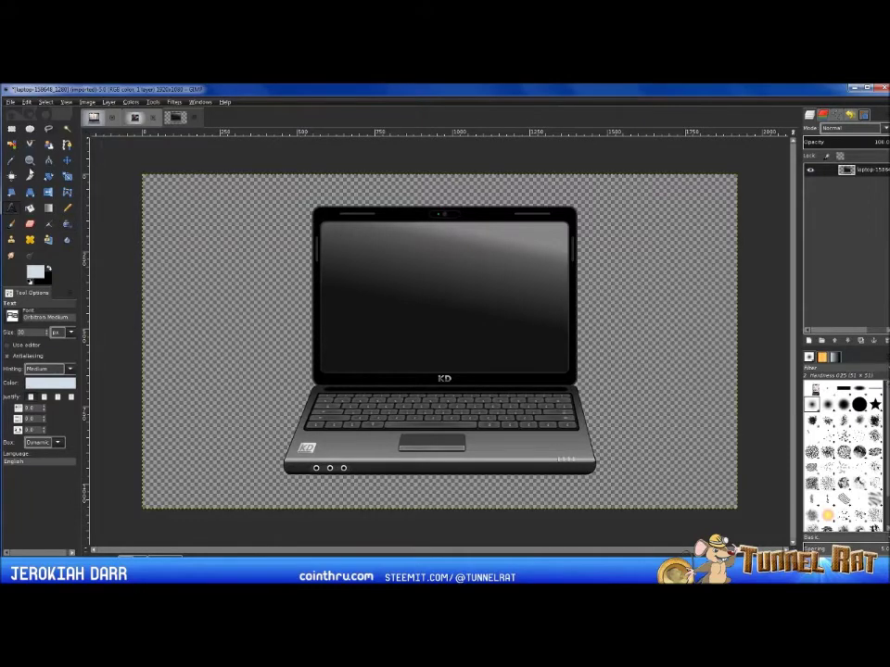
Set the foreground colour to white (fff) and bucket-fill the transparent background around the laptop with it.
click(35, 271)
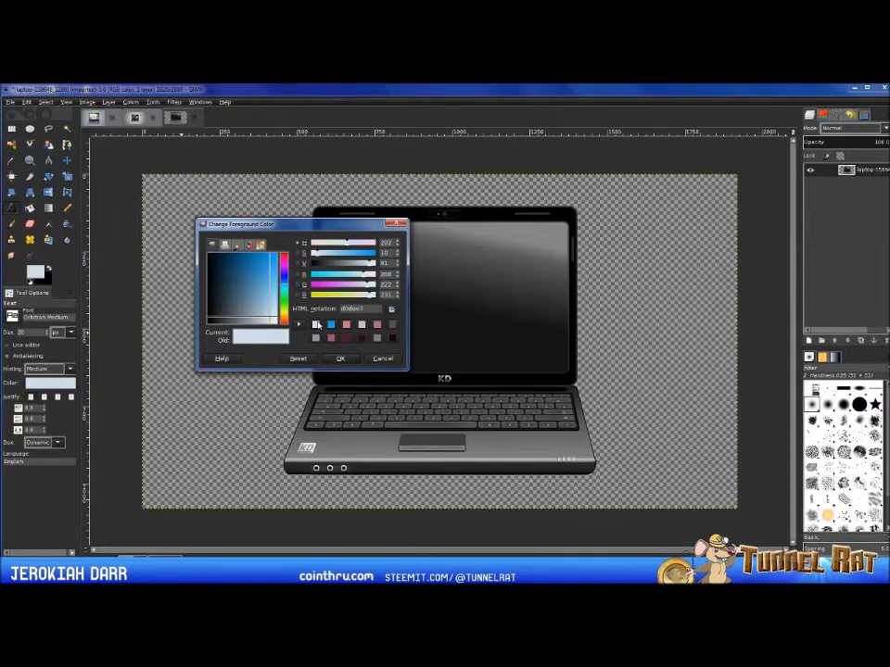
drag(365, 309, 334, 312)
text(fff)
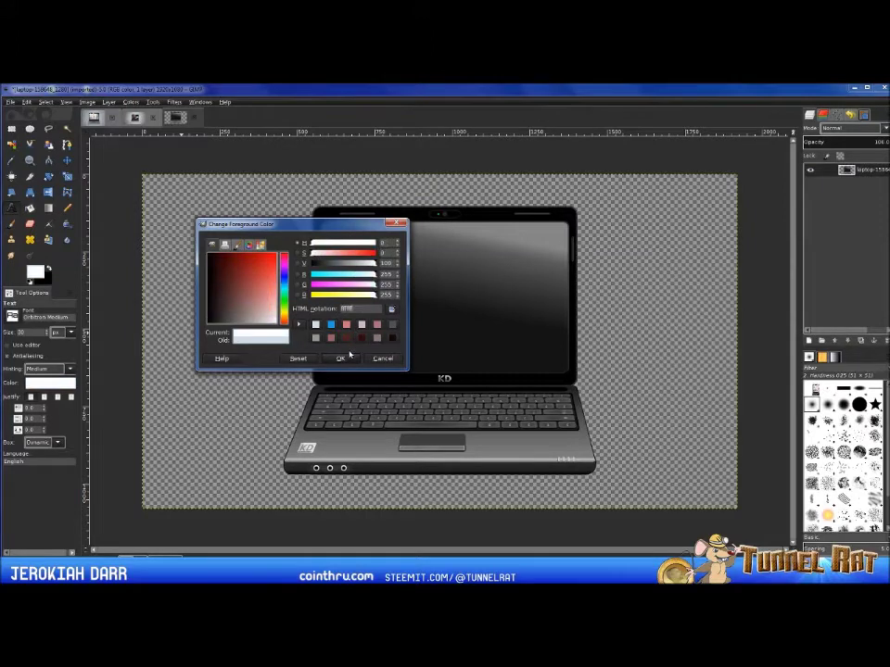
click(341, 358)
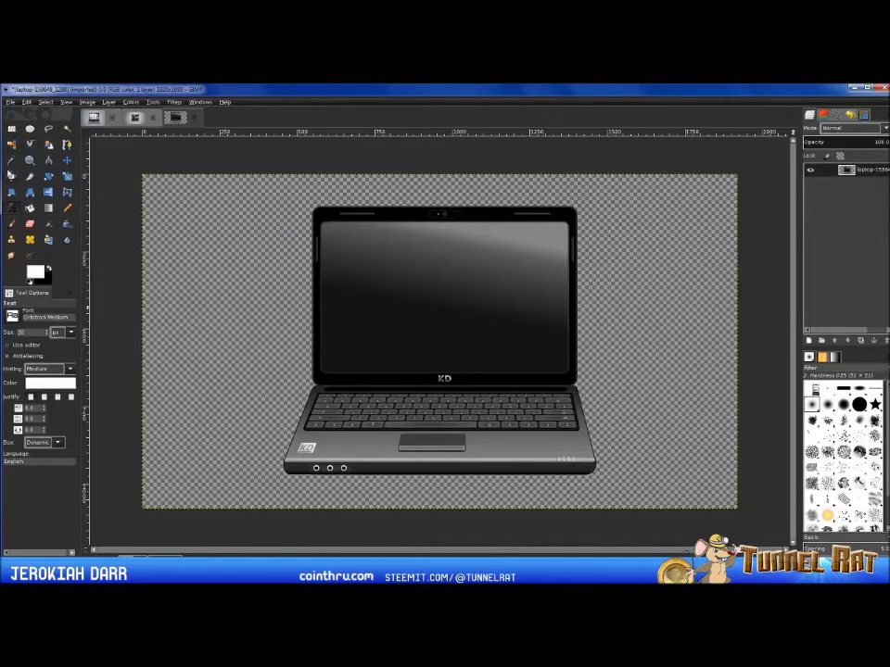
click(29, 207)
click(165, 273)
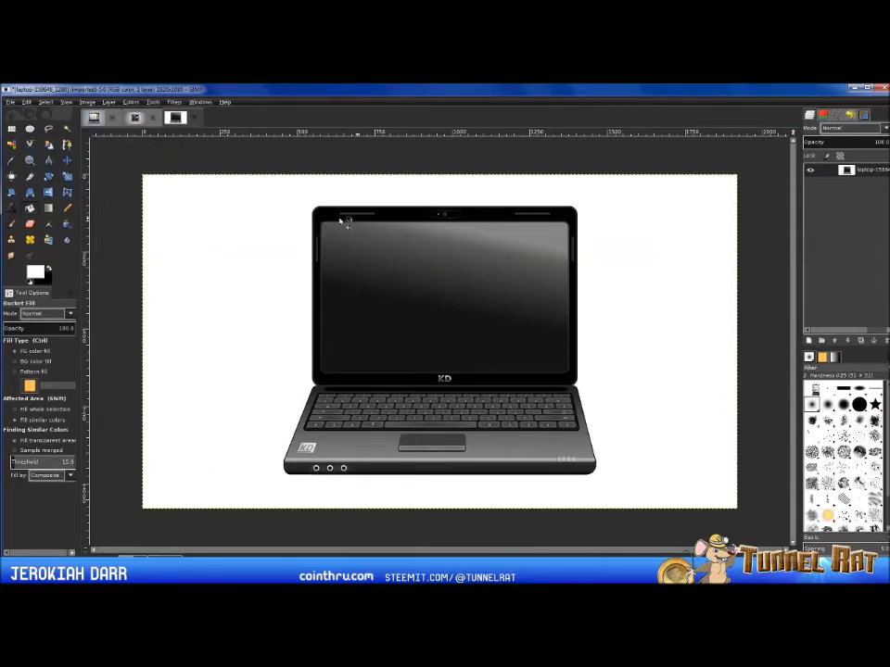
Start a path along the inner edge of the laptop screen, placing anchors around its lower-left and upper-left rounded corners.
key(b)
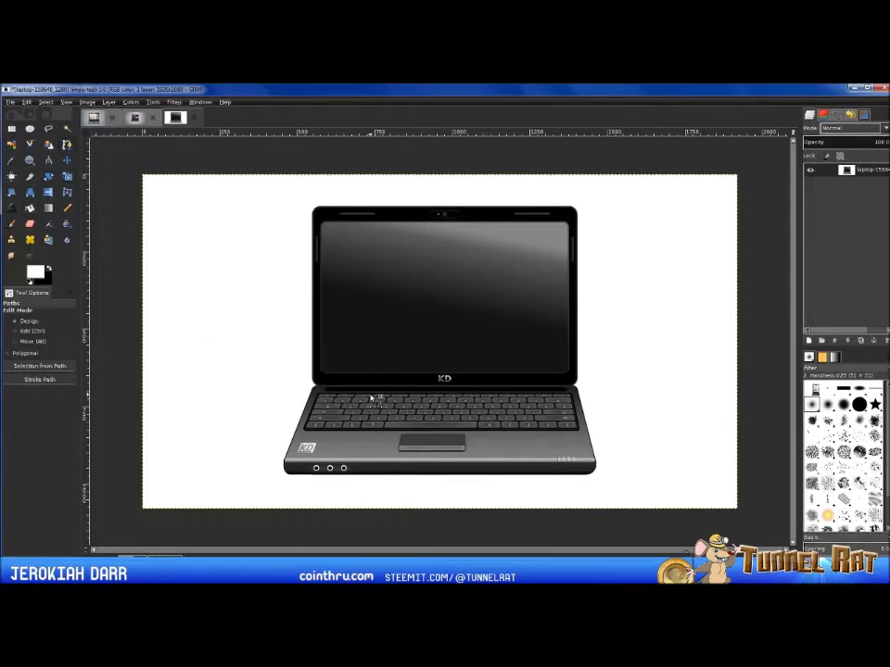
ctrl+scroll(345, 372, up, 6)
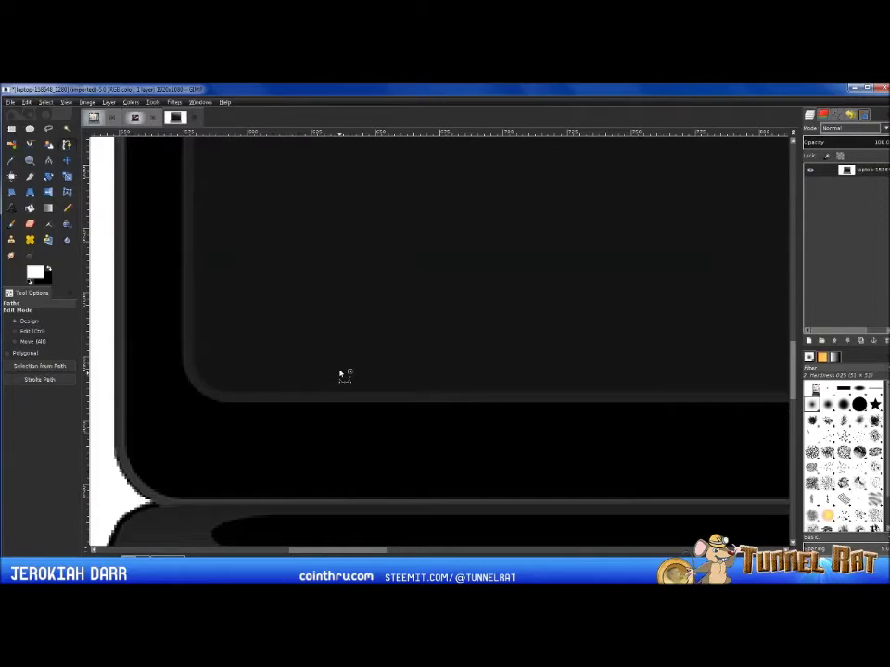
ctrl+scroll(212, 388, up, 1)
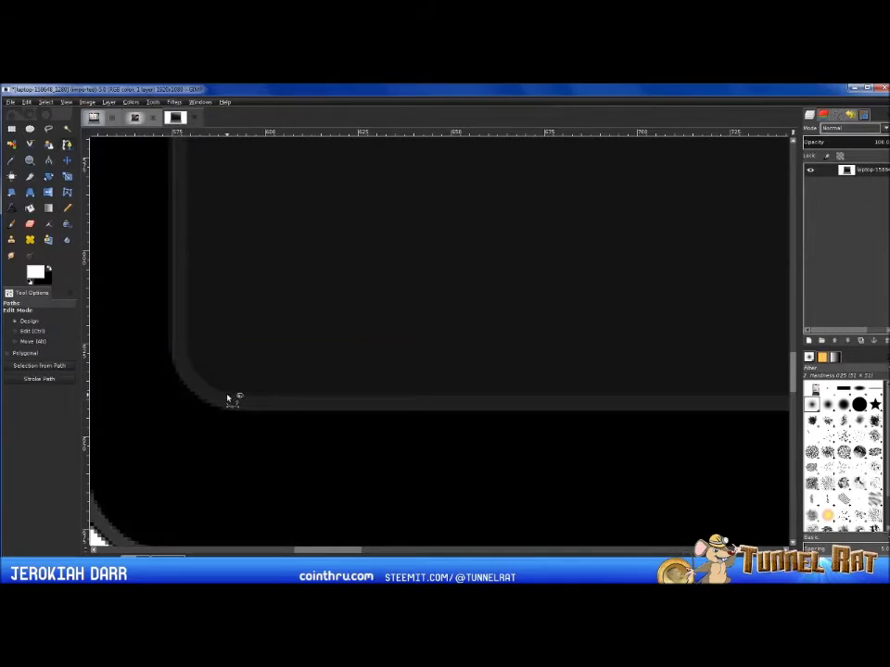
click(186, 356)
scroll(193, 284, up, 5)
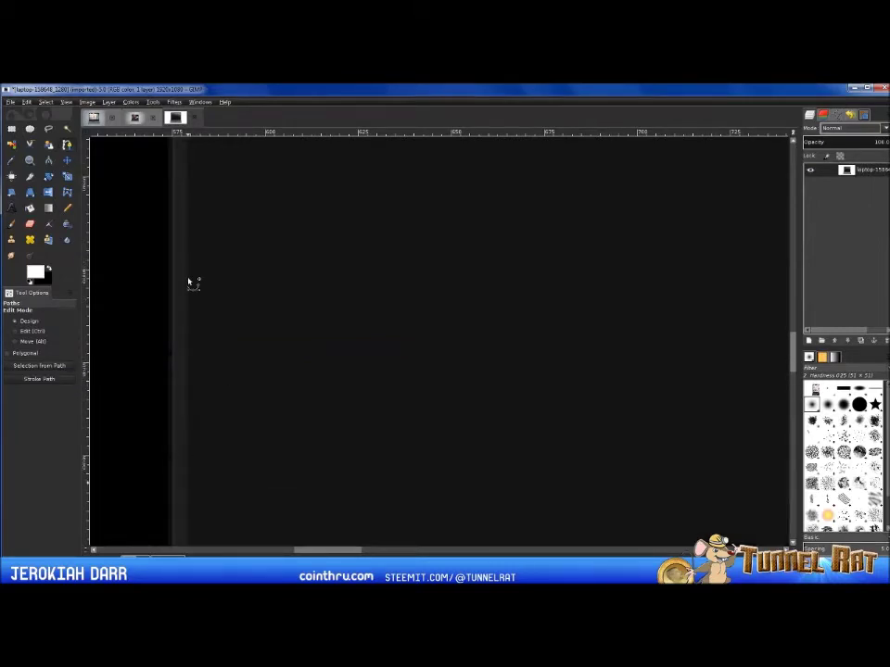
scroll(190, 283, up, 5)
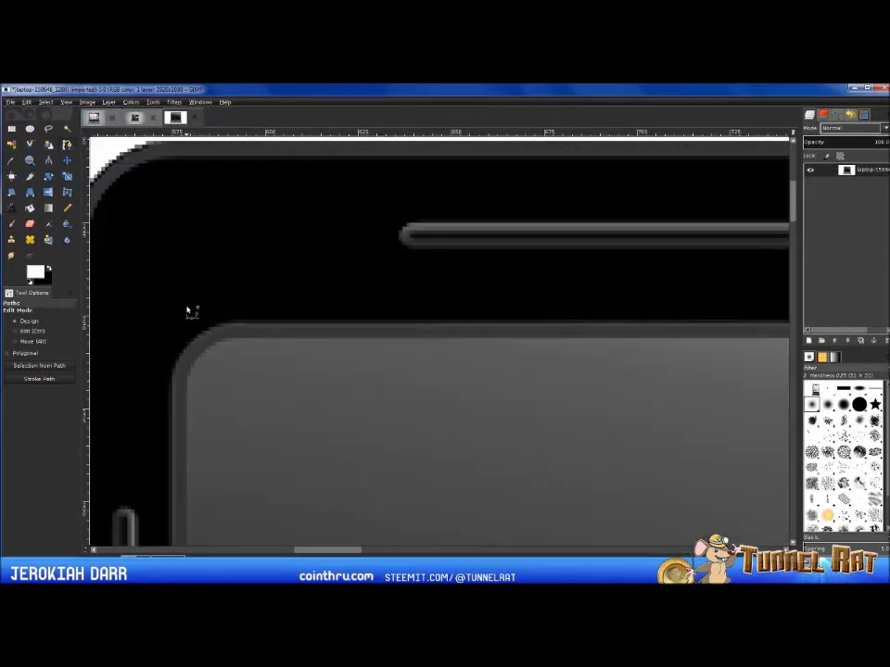
click(186, 376)
click(225, 338)
Continue the path along the screen's top edge with anchors at both ends of its upper-right rounded corner.
scroll(461, 364, right, 8)
scroll(588, 397, right, 10)
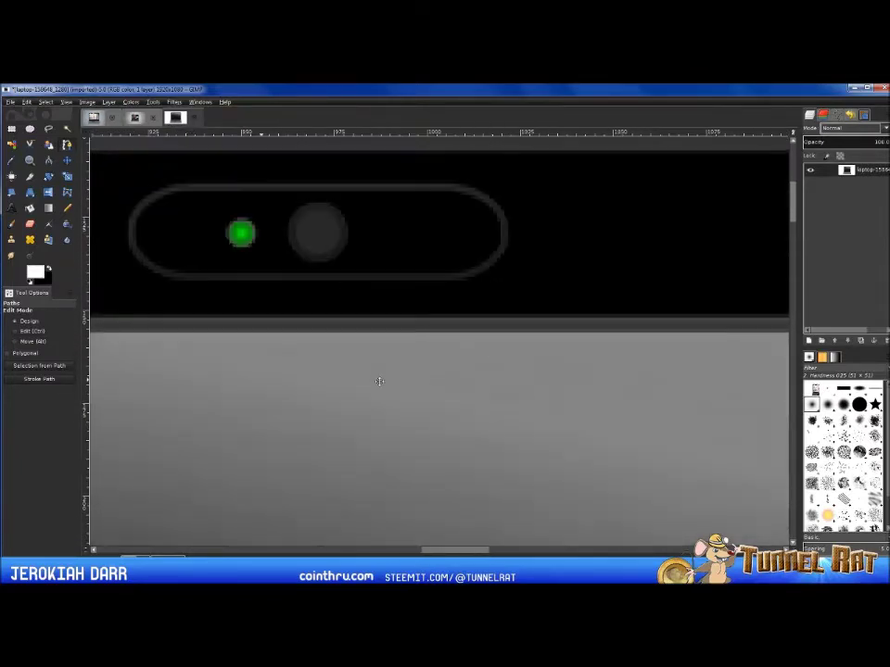
scroll(670, 368, right, 10)
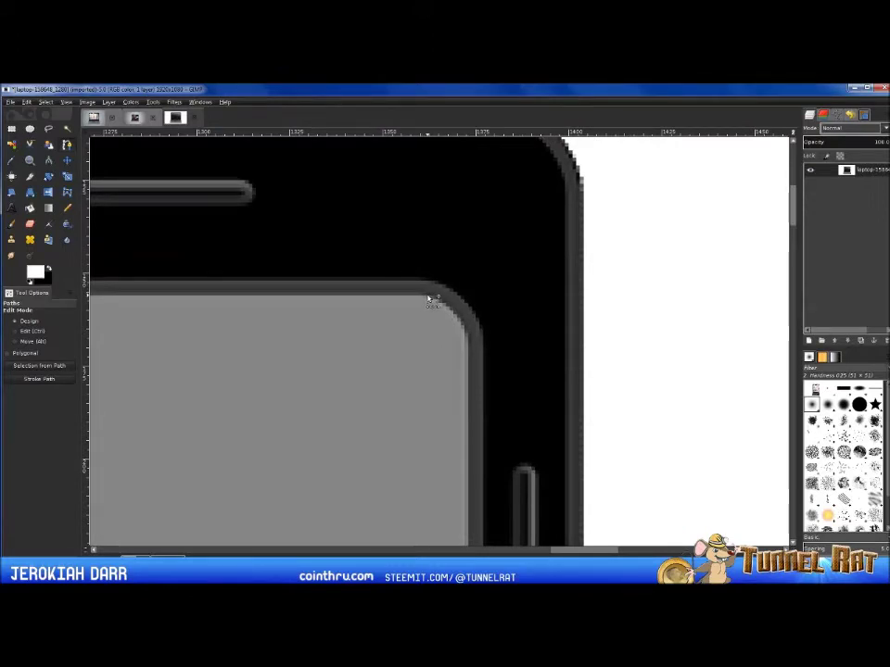
click(427, 295)
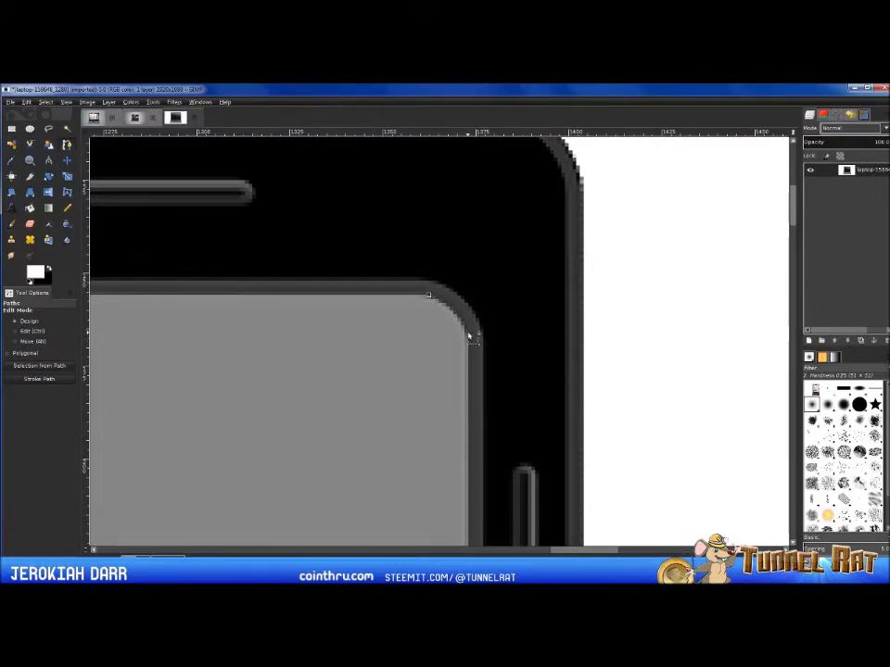
click(467, 336)
Extend the path down the screen's right edge with anchors at both ends of its lower-right rounded corner, aligned to the edge.
scroll(480, 376, down, 10)
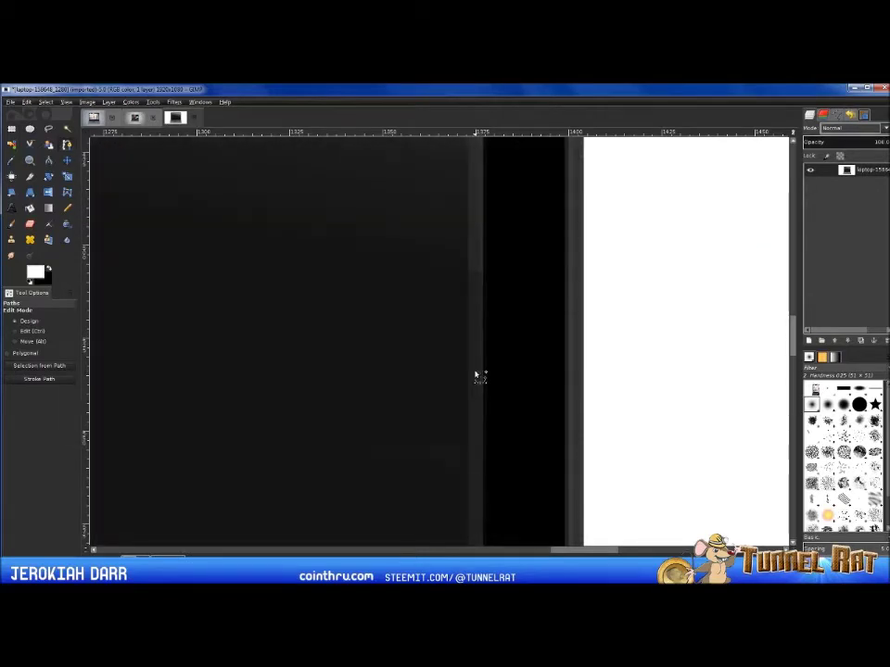
scroll(480, 366, up, 4)
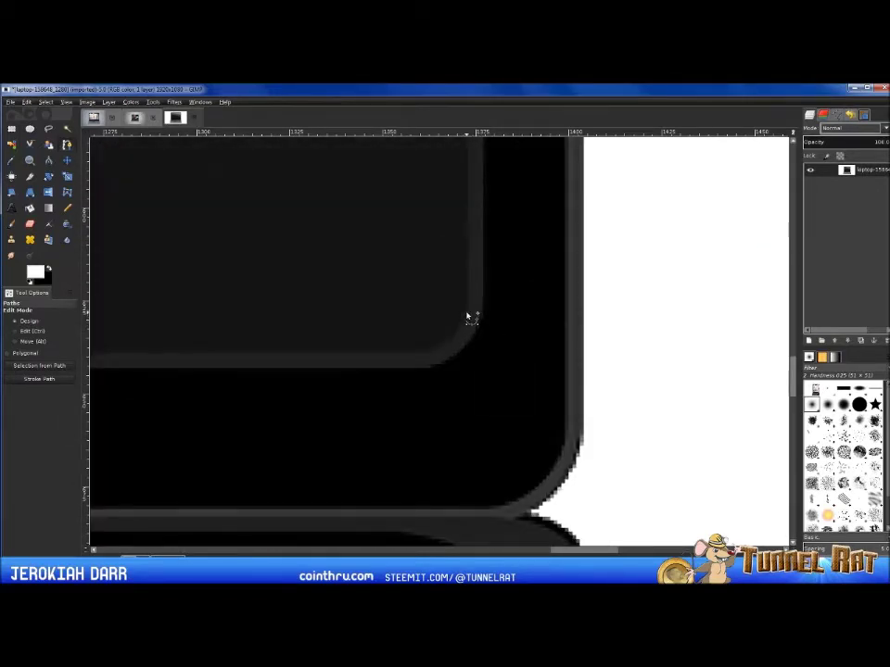
click(466, 311)
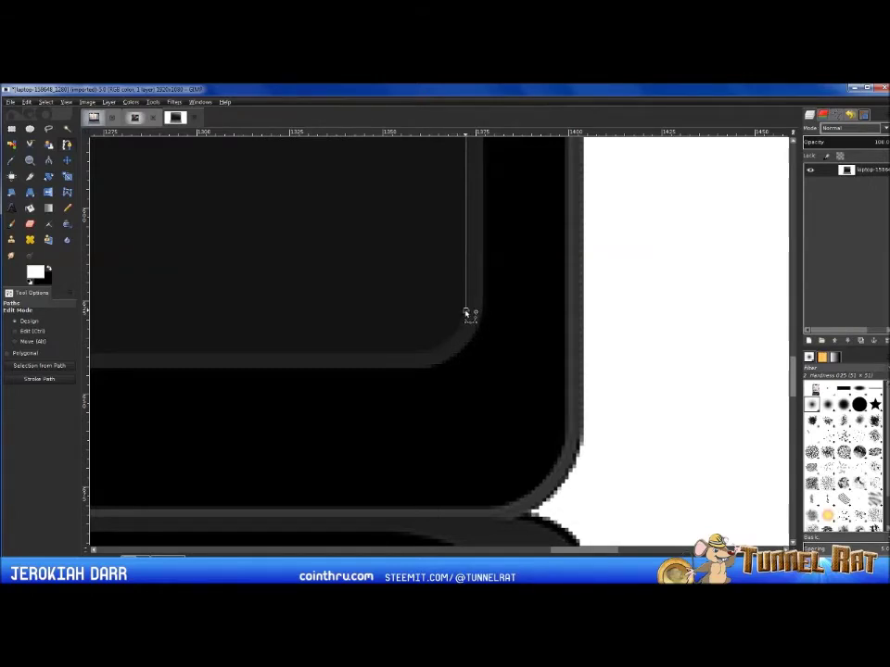
drag(466, 313, 468, 313)
click(432, 351)
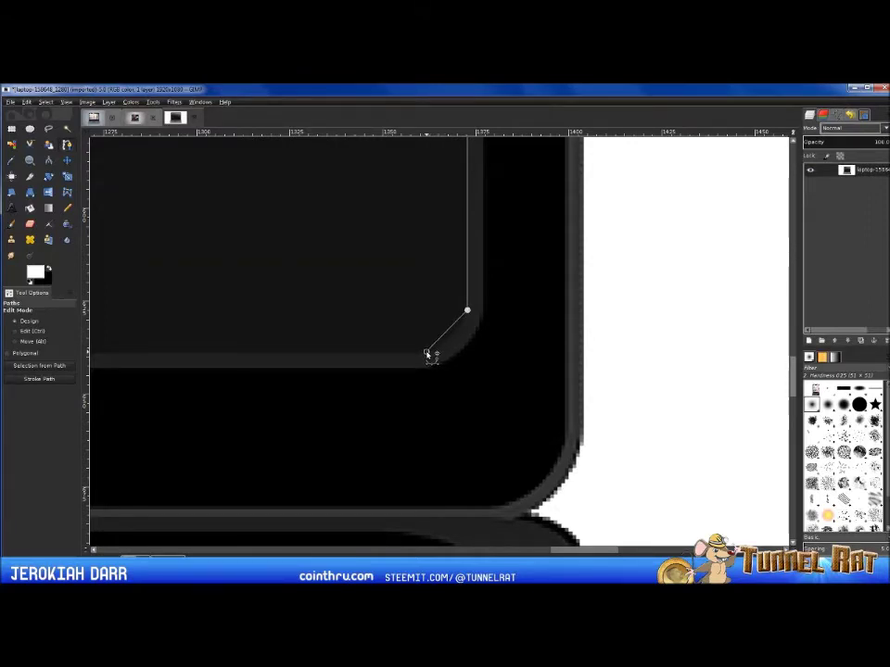
Close the path along the screen's bottom edge by joining it to the starting anchor near the lower-left corner.
drag(120, 366, 774, 404)
drag(313, 370, 751, 379)
scroll(250, 398, left, 15)
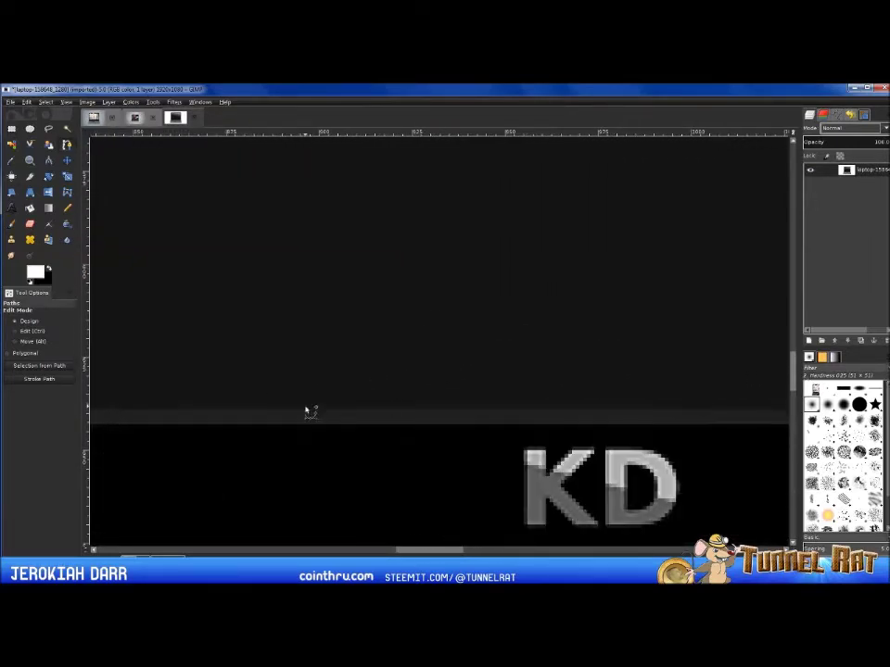
scroll(587, 407, left, 6)
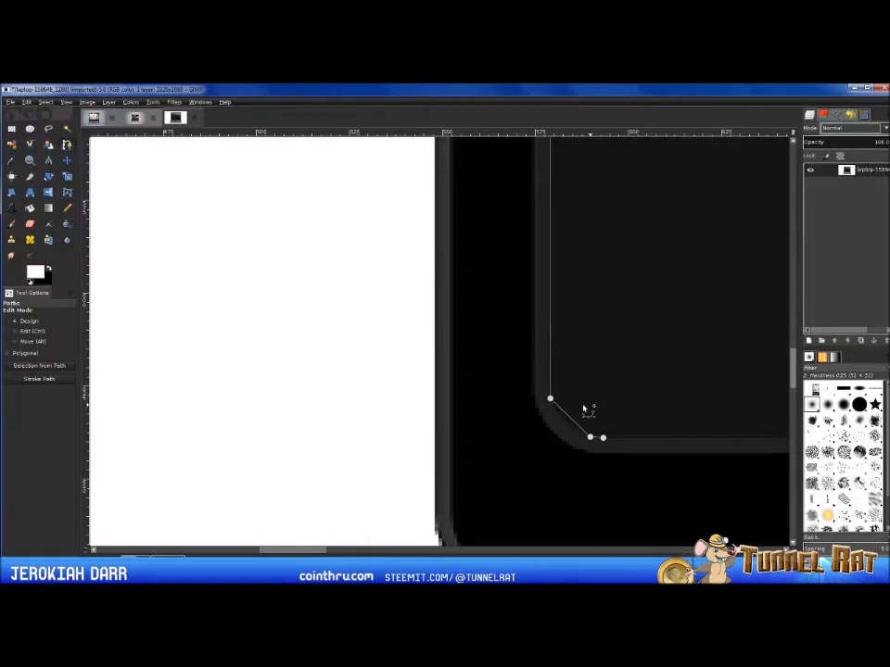
scroll(615, 435, right, 2)
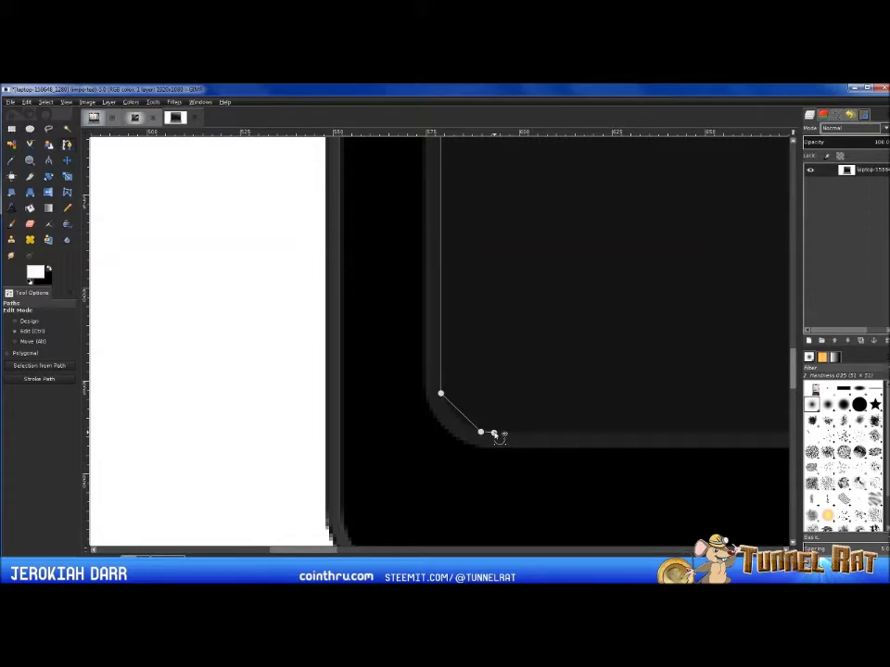
ctrl+click(494, 434)
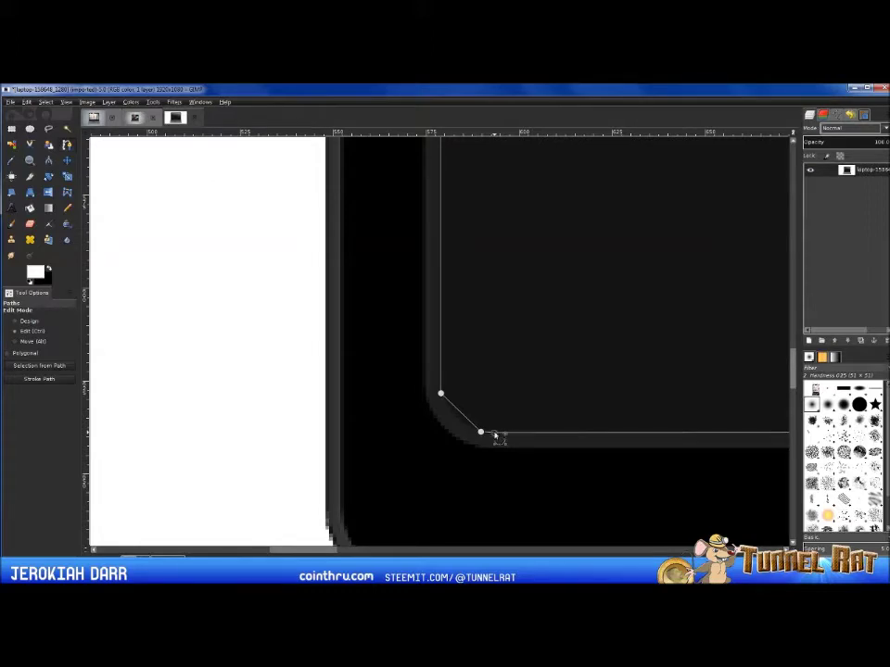
key(Return)
key(ctrl+z)
Bend the diagonal path segment at the screen's lower-left corner so it follows the rounded edge.
drag(463, 418, 458, 423)
mouse_move(461, 422)
mouse_down()
mouse_move(471, 445)
mouse_move(476, 439)
mouse_move(464, 429)
mouse_up()
drag(441, 406, 464, 431)
Bend the path segment at the screen's upper-left corner and adjust its anchor handles so it follows the rounded edge.
scroll(458, 361, up, 19)
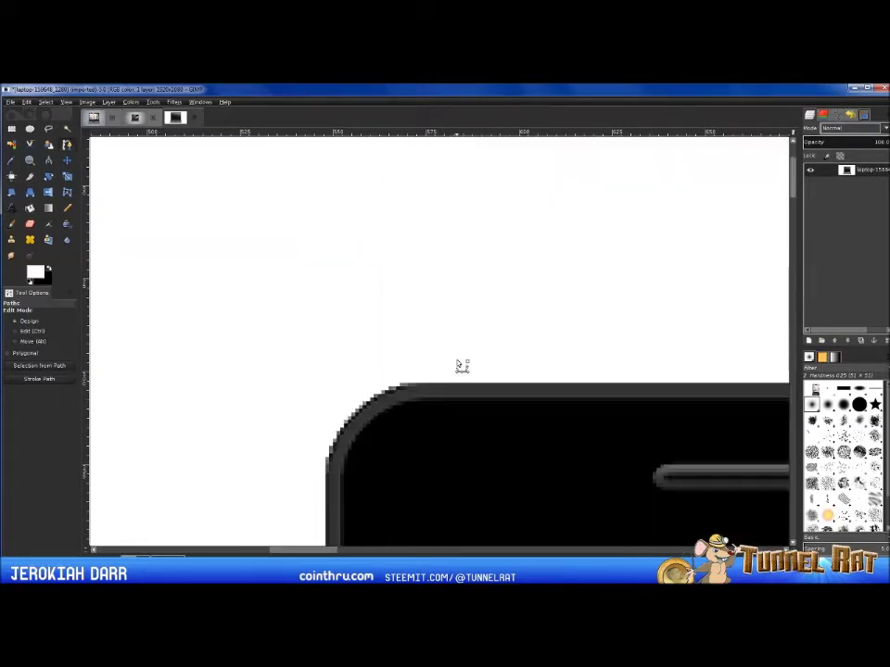
scroll(459, 362, down, 3)
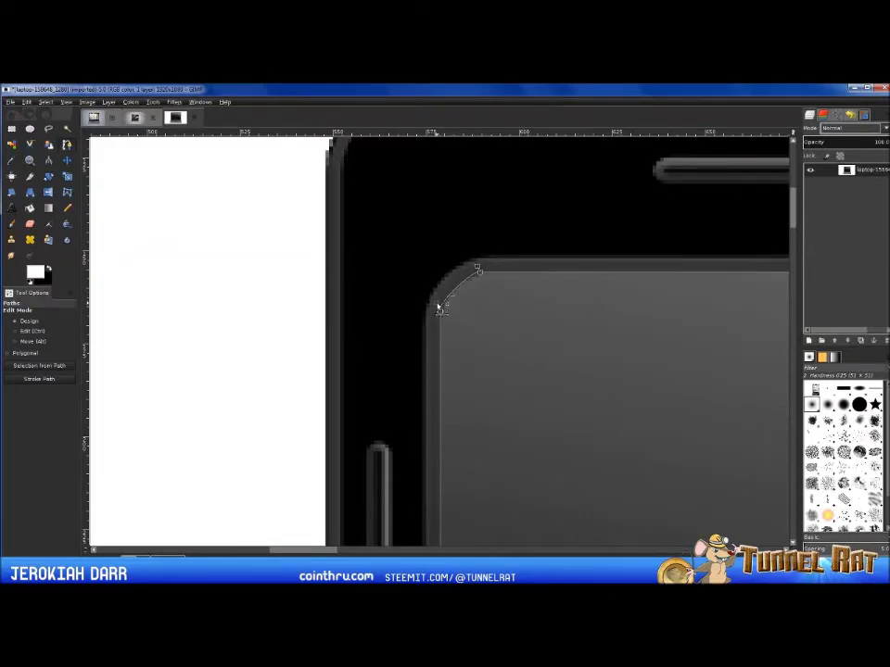
drag(438, 307, 467, 278)
click(478, 269)
Curve the path segment at the screen's upper-right corner to match the rounded edge.
drag(717, 311, 190, 273)
drag(760, 326, 182, 342)
drag(570, 357, 2, 321)
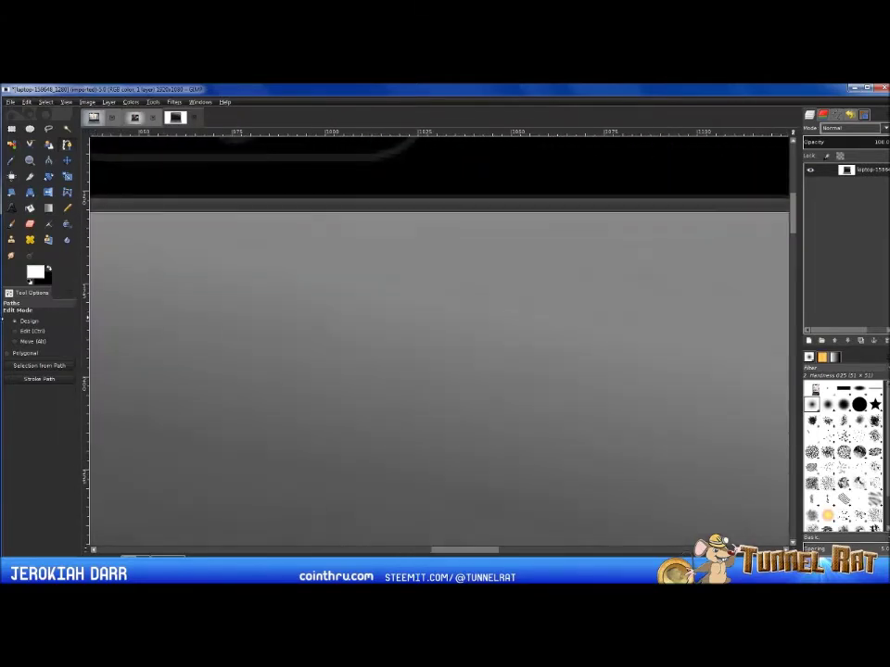
scroll(648, 333, right, 11)
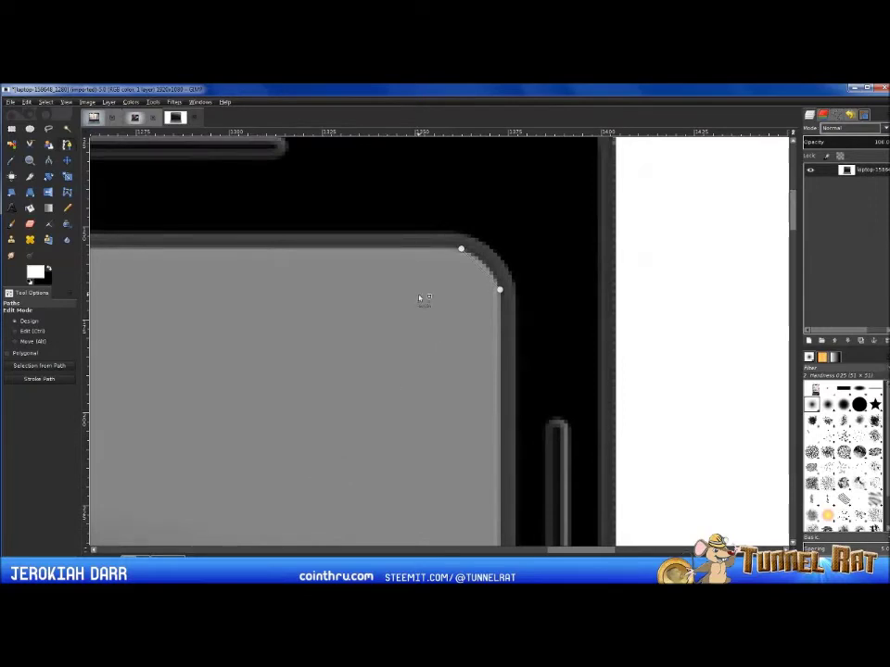
drag(481, 273, 469, 246)
Bend the diagonal path segment at the screen's lower-right corner and refine its handles to follow the rounded edge.
scroll(448, 412, down, 10)
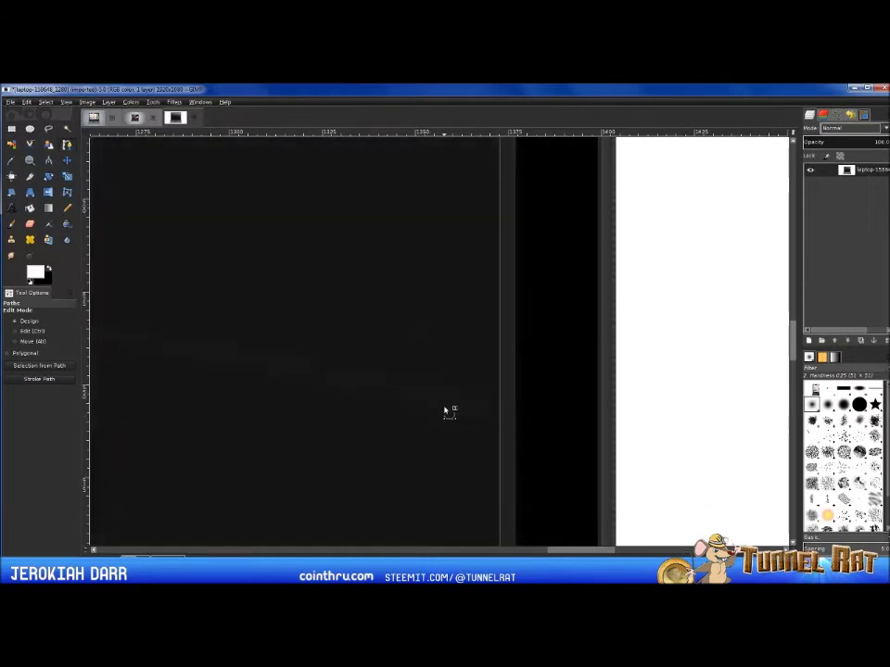
scroll(449, 412, up, 5)
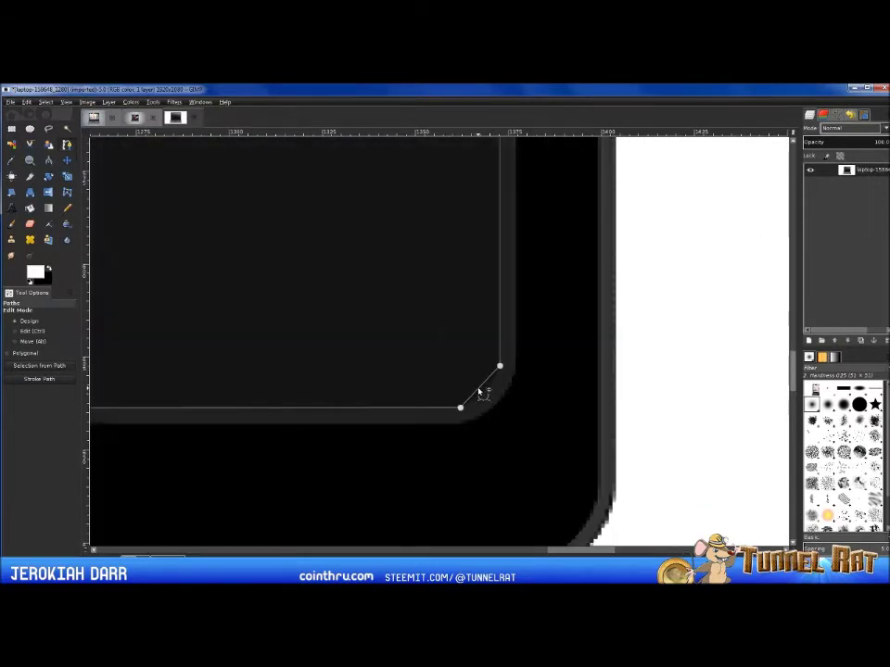
drag(483, 393, 485, 396)
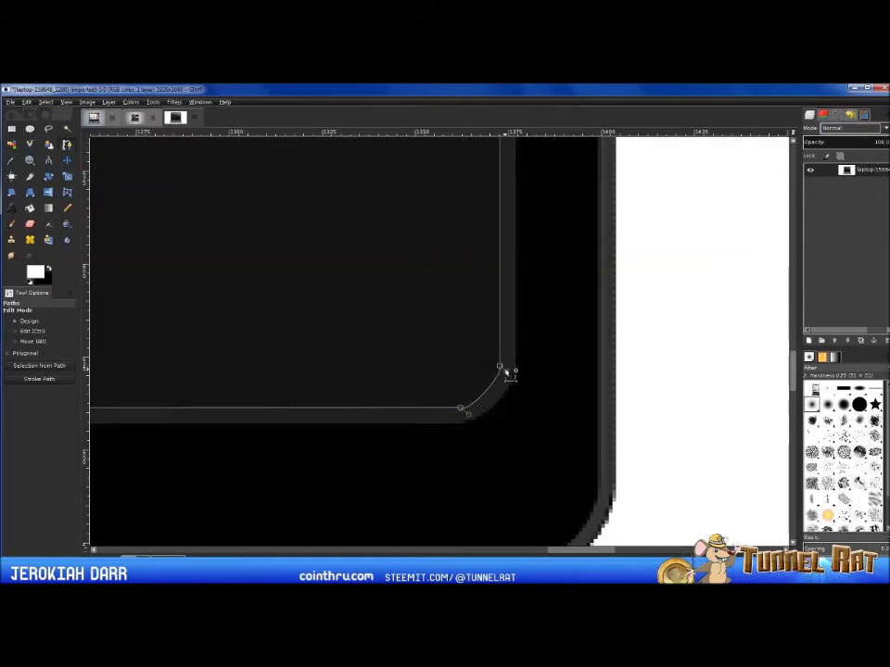
drag(505, 373, 492, 386)
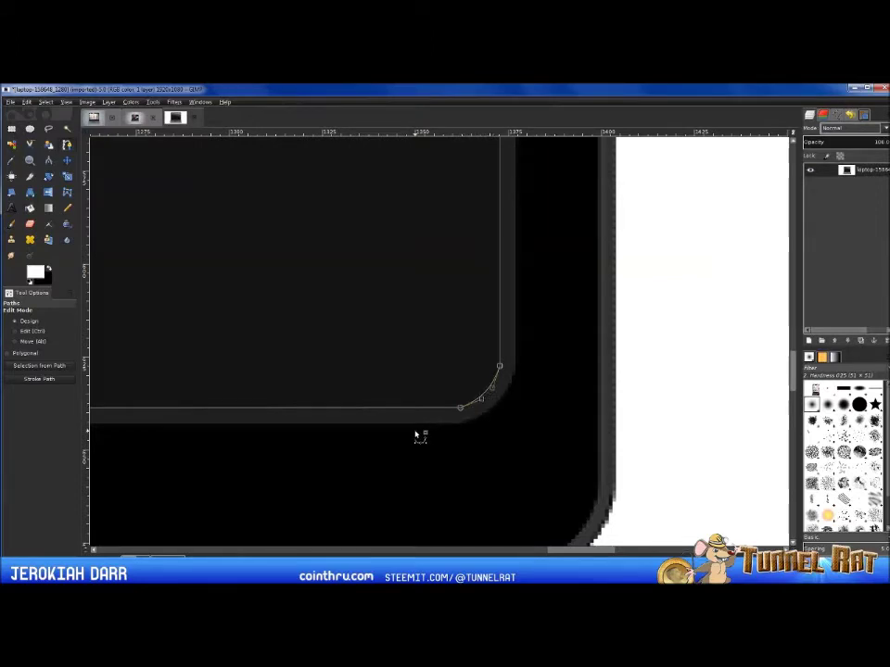
Convert the closed path to a selection and clear the laptop's screen area to transparency.
key(shift+v)
key(Delete)
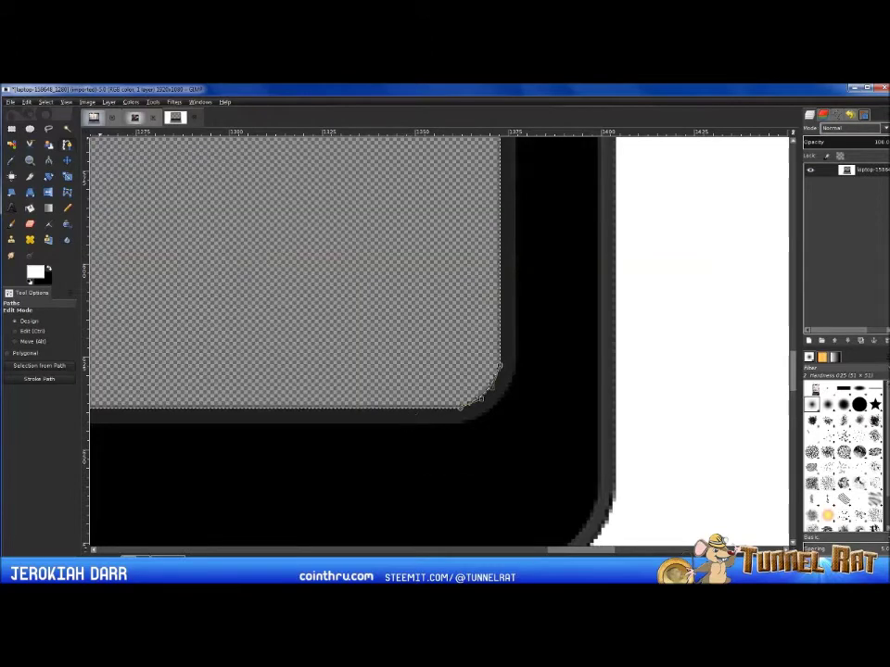
click(26, 101)
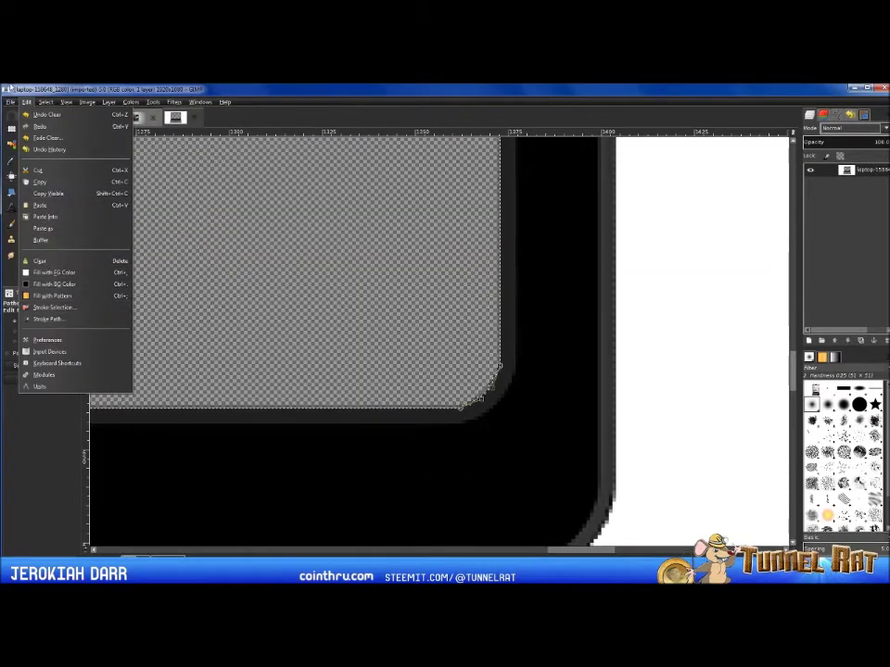
click(25, 103)
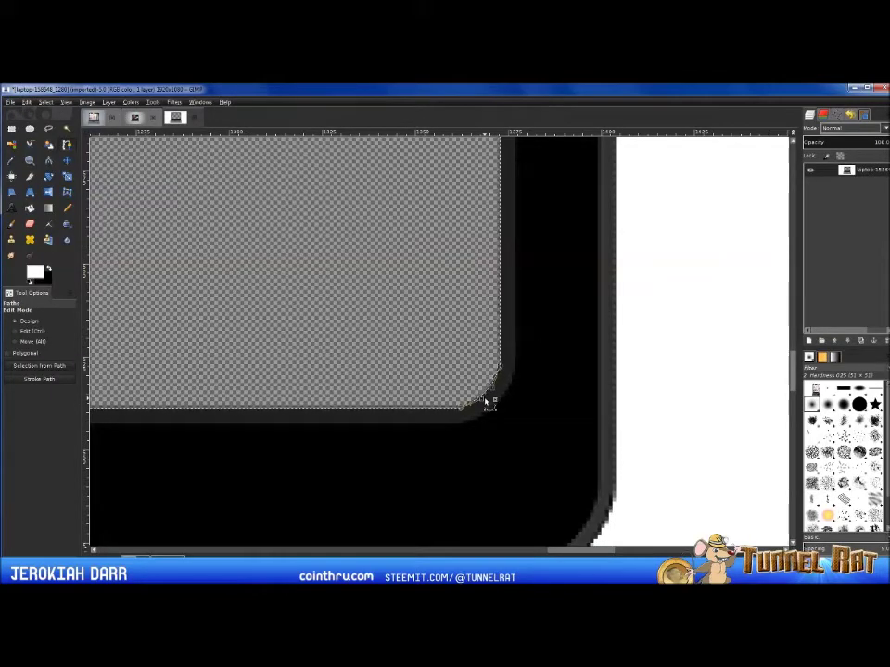
scroll(484, 400, down, 5)
scroll(443, 397, down, 3)
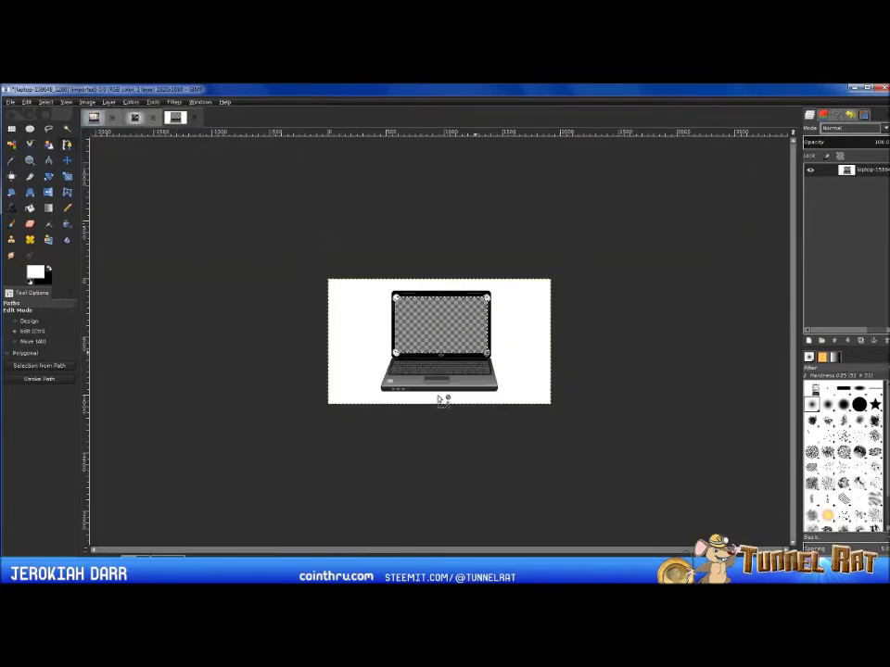
scroll(442, 397, up, 2)
scroll(445, 397, up, 1)
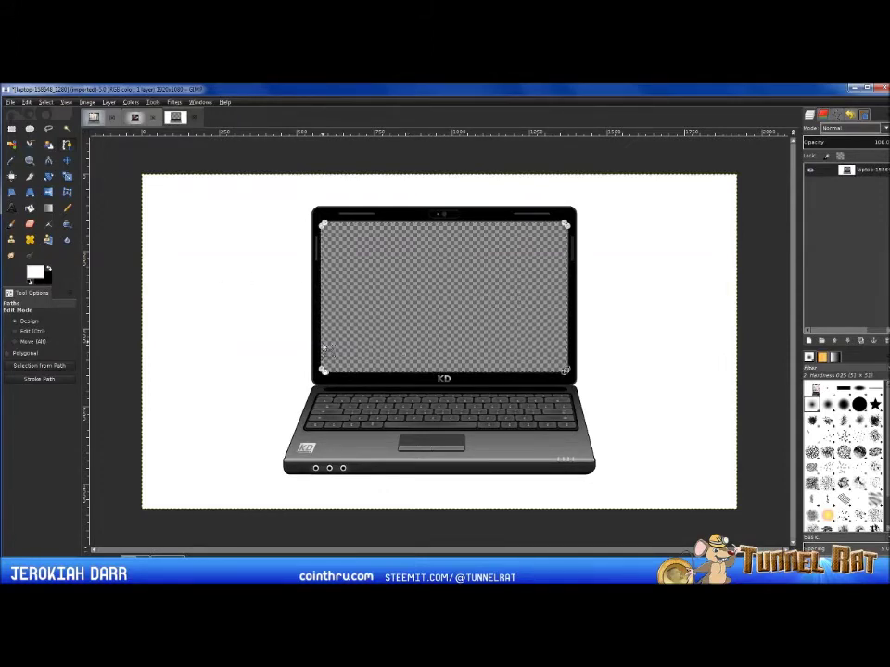
Switch to the Move tool and remove the selection around the cleared laptop screen.
click(67, 160)
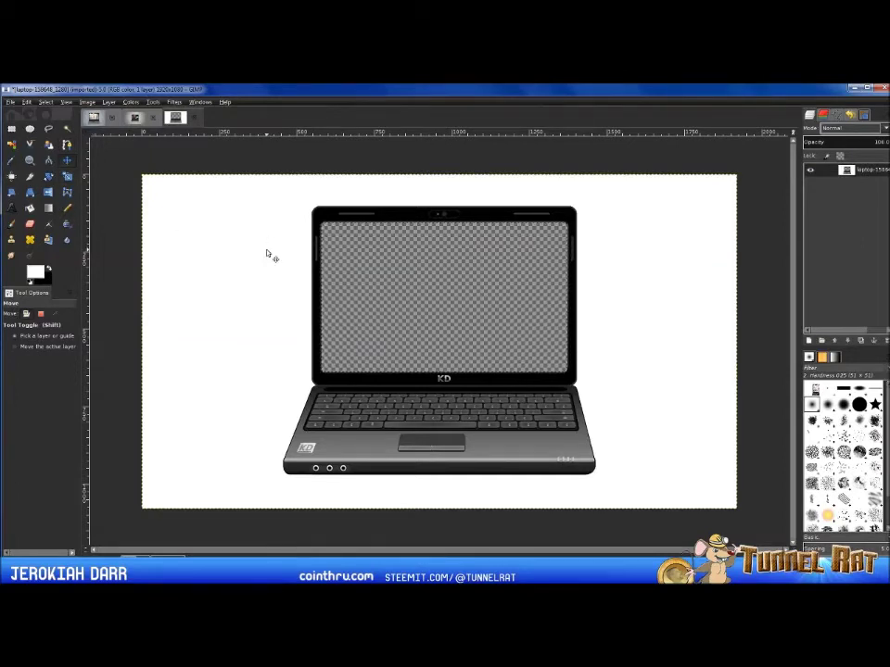
click(43, 103)
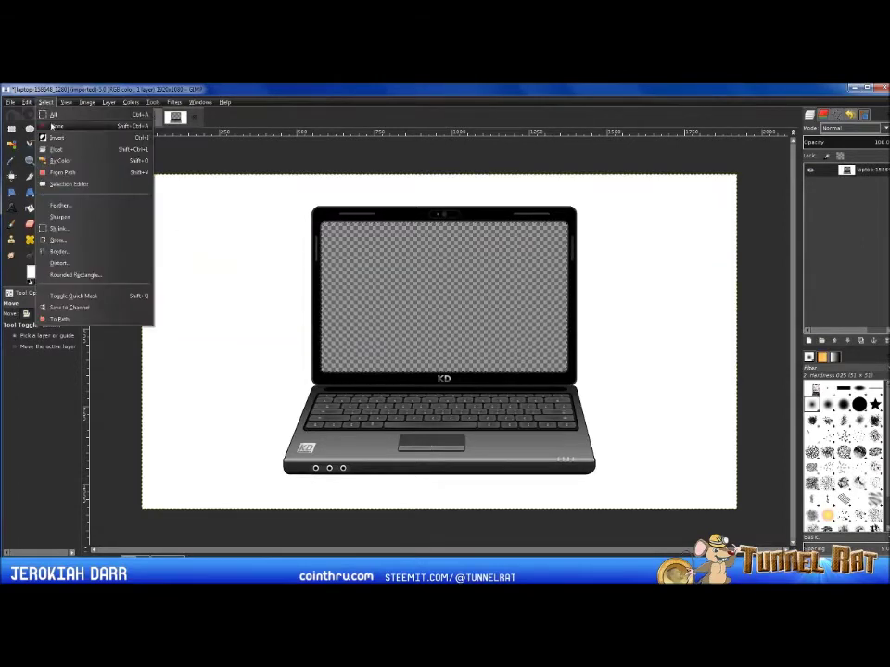
click(52, 126)
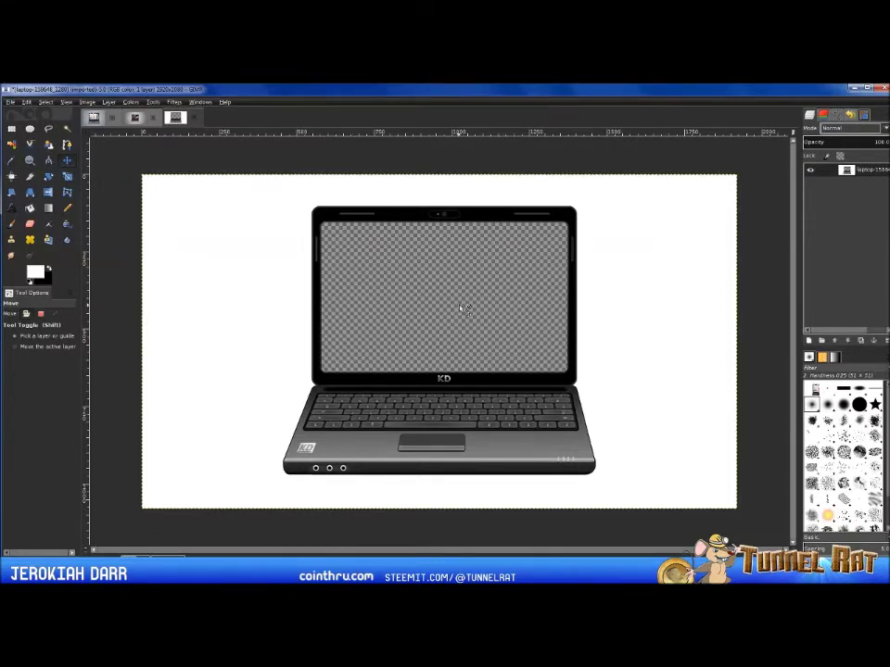
Add pretty-woman-635245_1920.jpg from the GIMP-Photos folder as a layer beneath the laptop layer, and shift it up and left behind the screen opening.
click(155, 571)
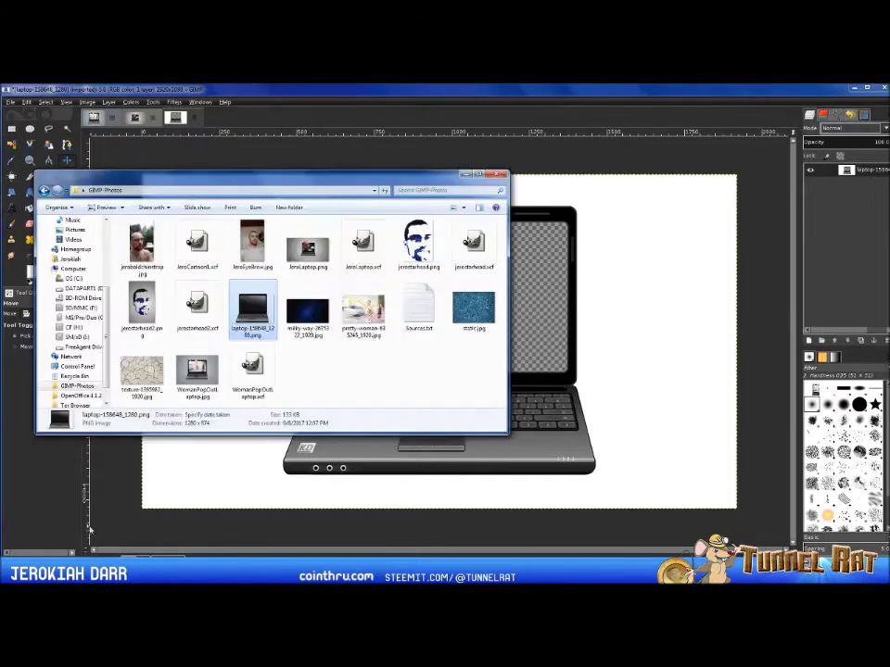
drag(353, 313, 559, 337)
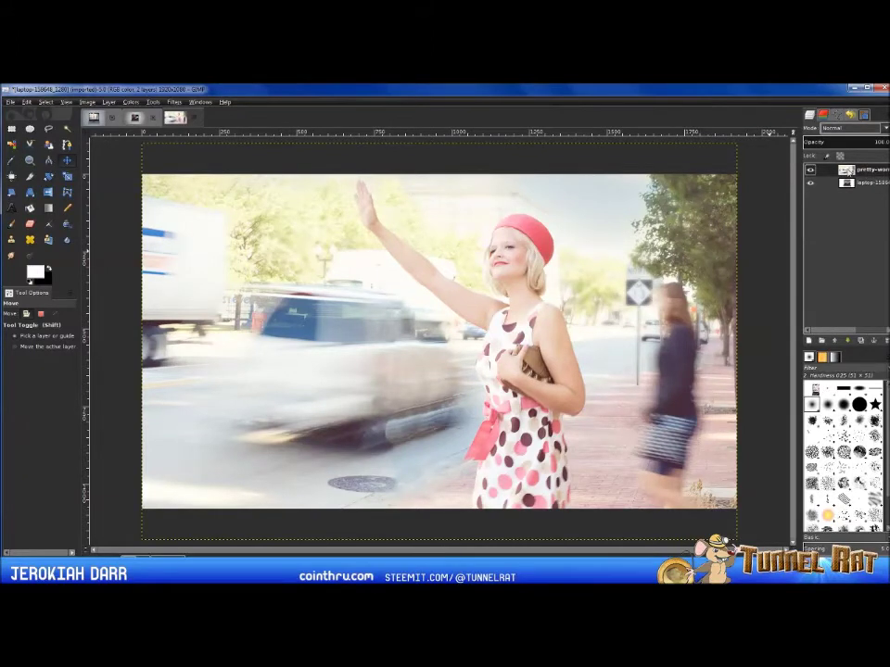
drag(846, 171, 846, 200)
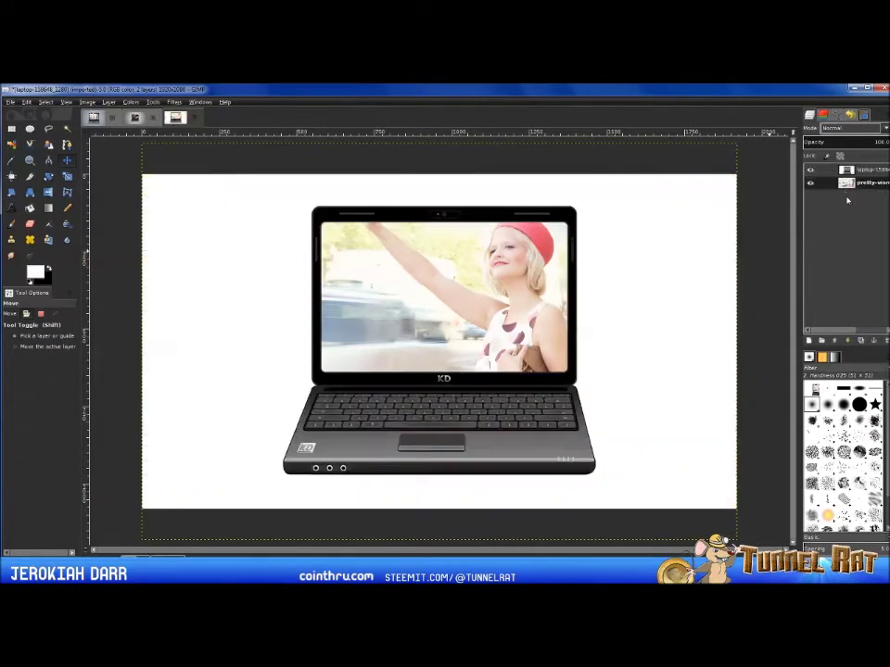
drag(500, 315, 414, 286)
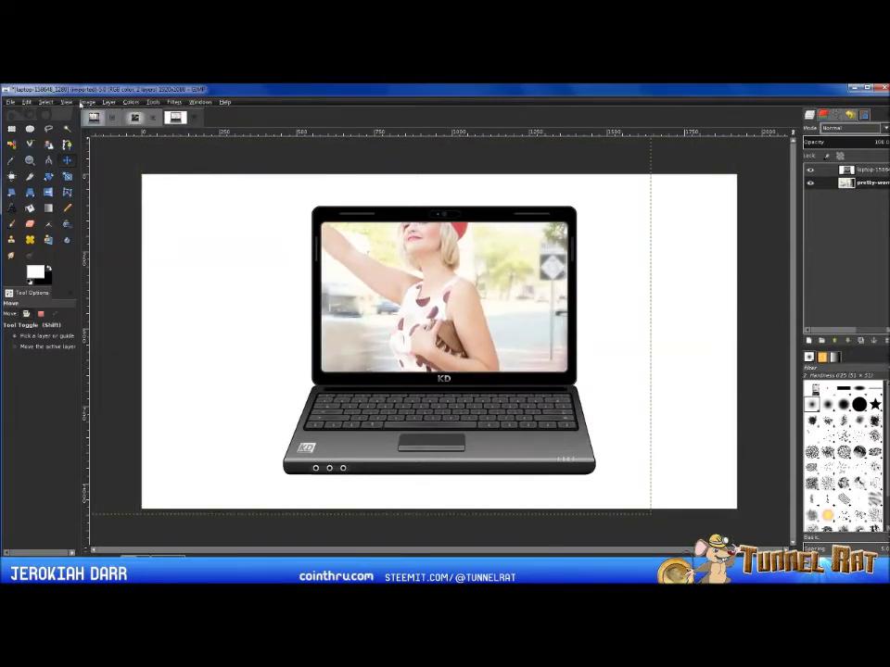
Scale the woman photo layer to 1250 × 833 px and move it up and right to fill the laptop's screen opening.
click(108, 102)
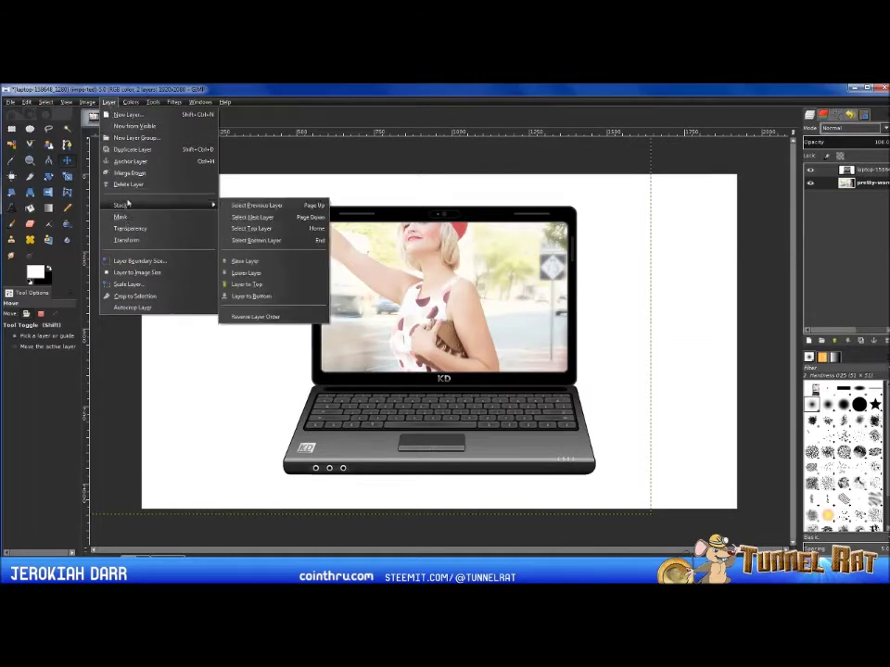
click(127, 284)
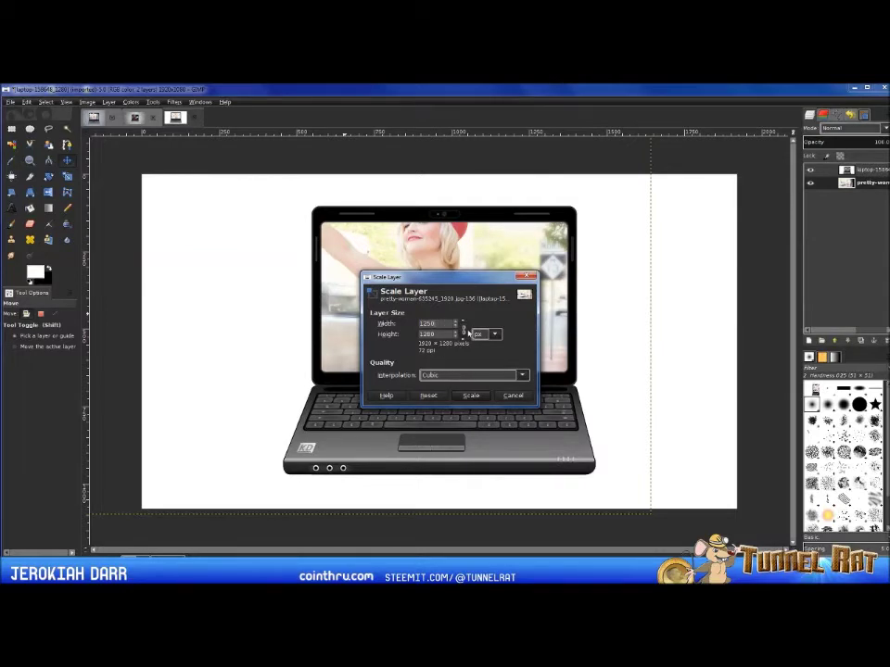
key(Tab)
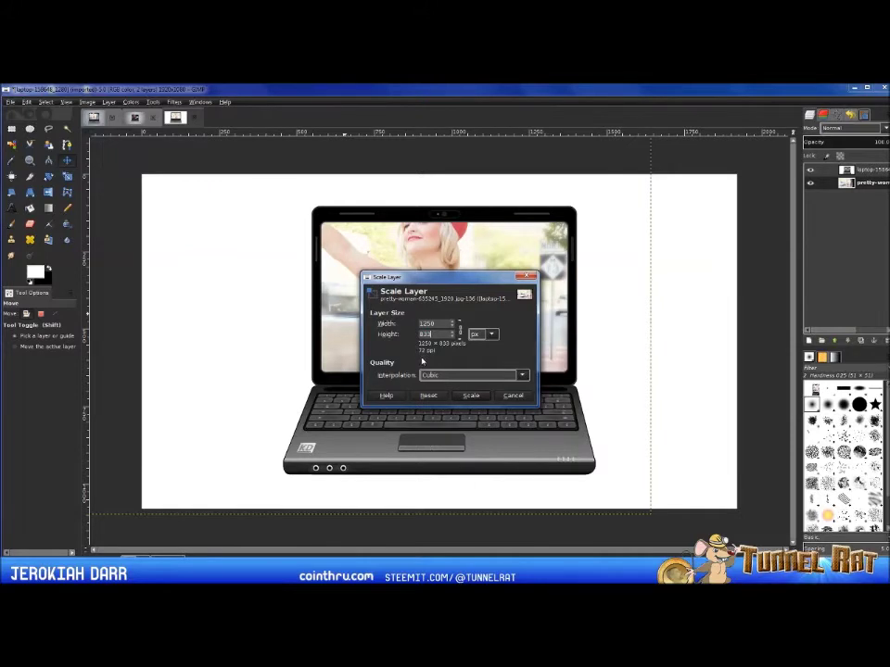
click(478, 397)
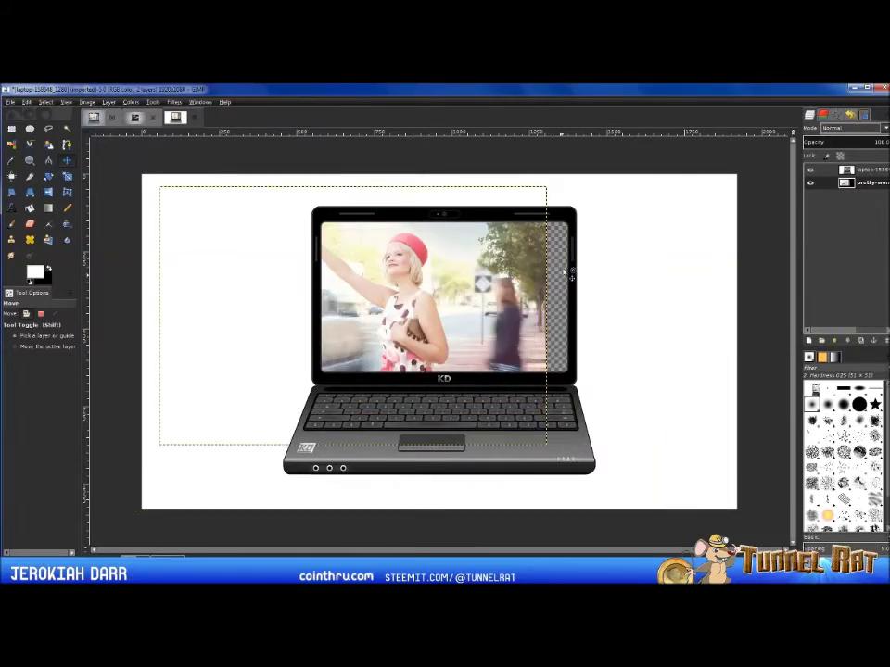
drag(386, 311, 415, 286)
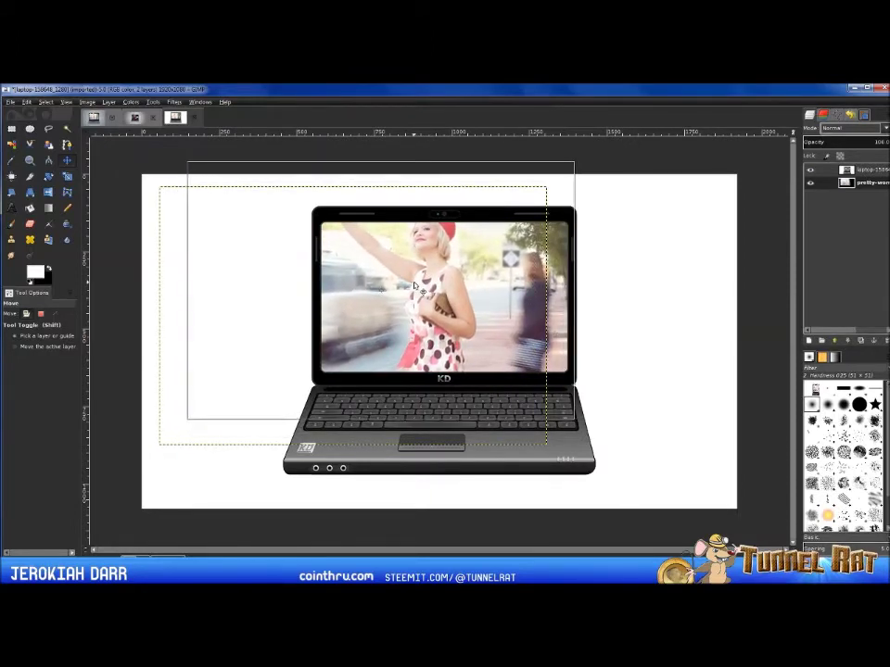
drag(382, 290, 382, 290)
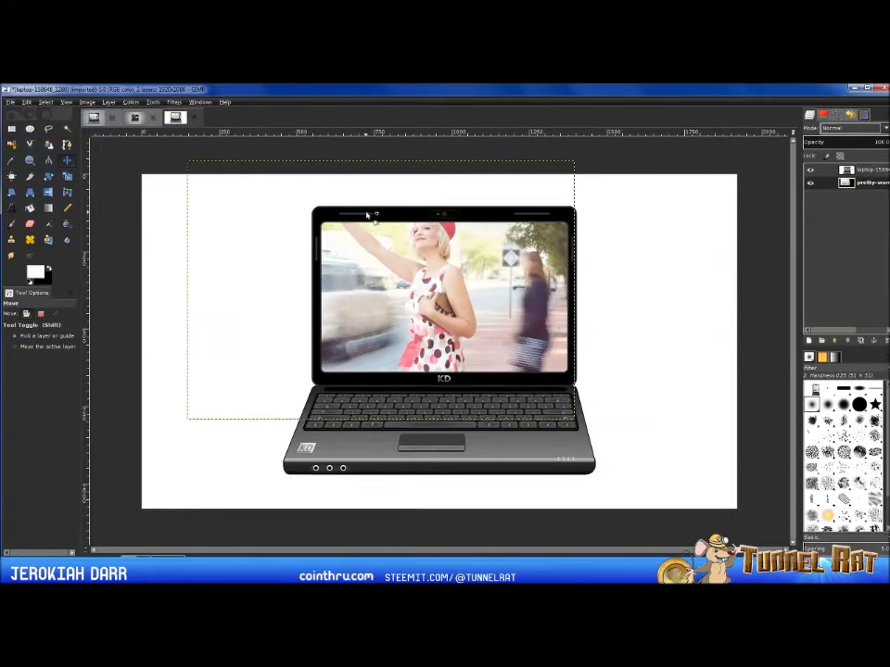
Lower the laptop layer's opacity to about 43.6 and nudge the woman photo slightly up and left behind it.
click(850, 171)
drag(871, 142, 840, 143)
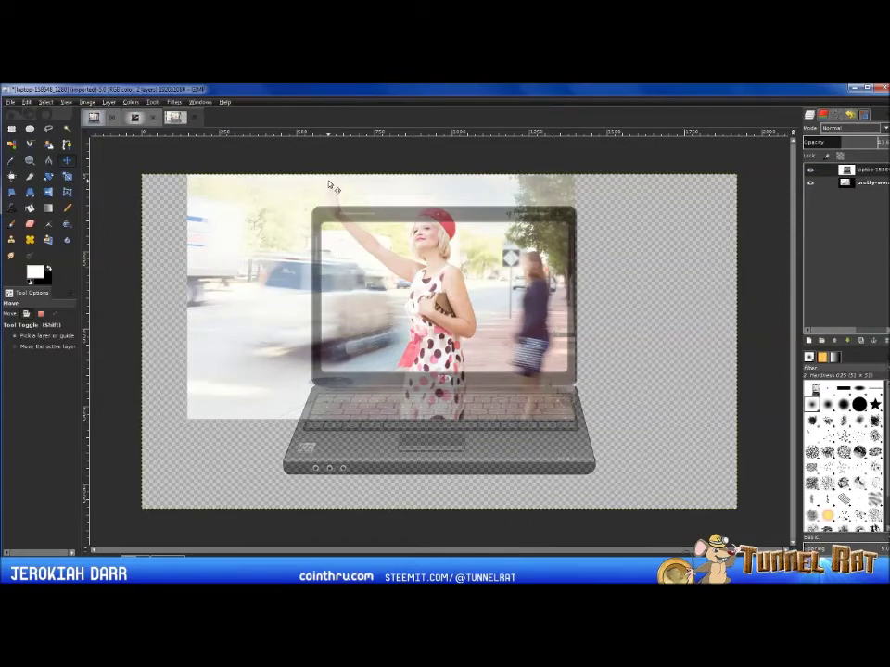
drag(440, 299, 430, 289)
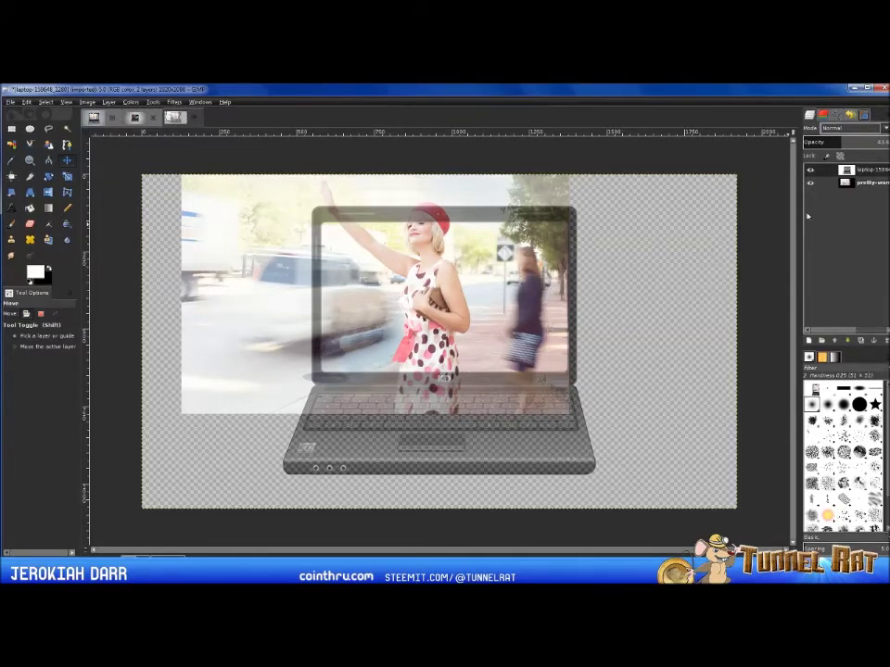
Resize the woman photo layer's boundary to the image size.
click(849, 184)
right_click(850, 182)
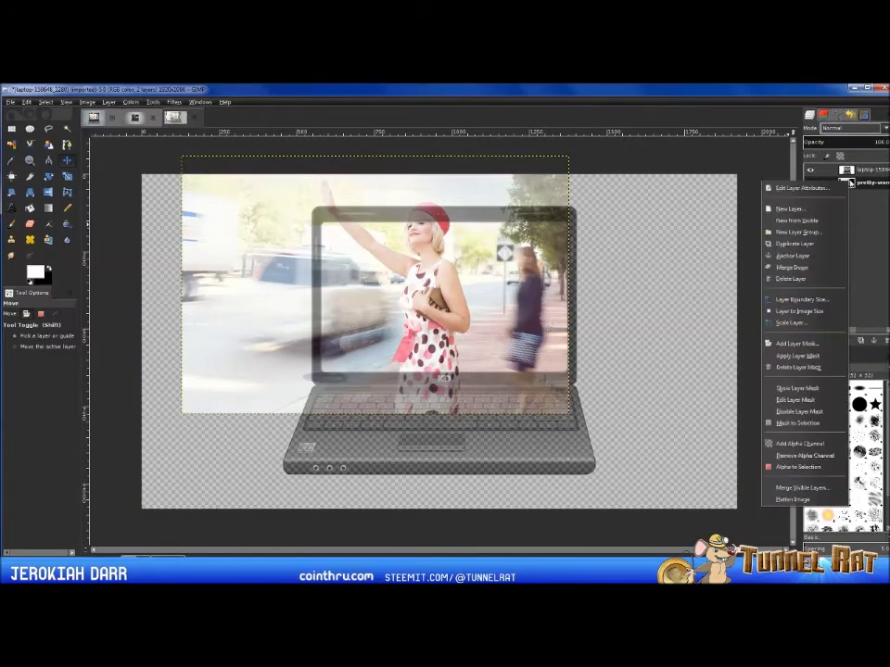
click(878, 183)
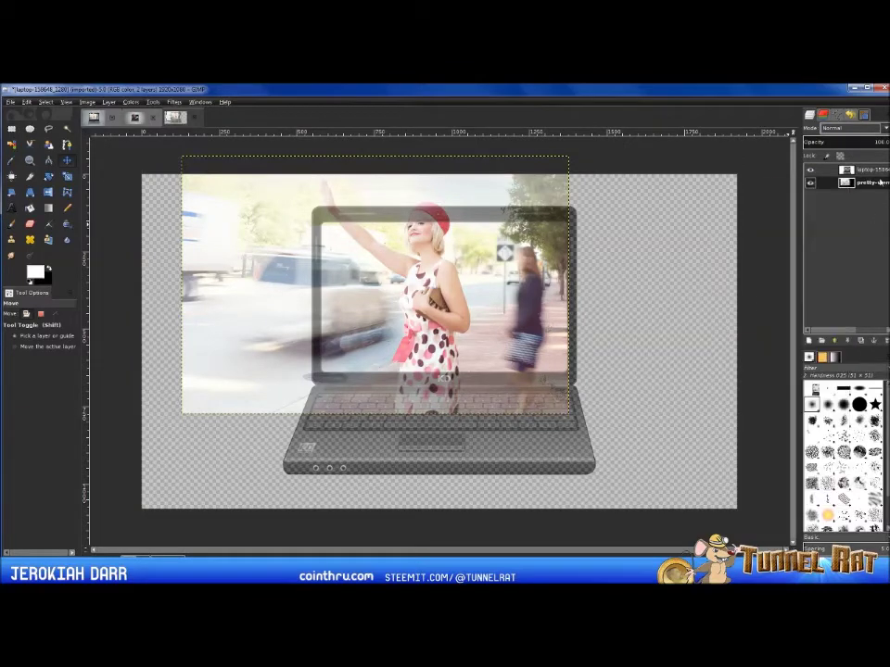
right_click(869, 184)
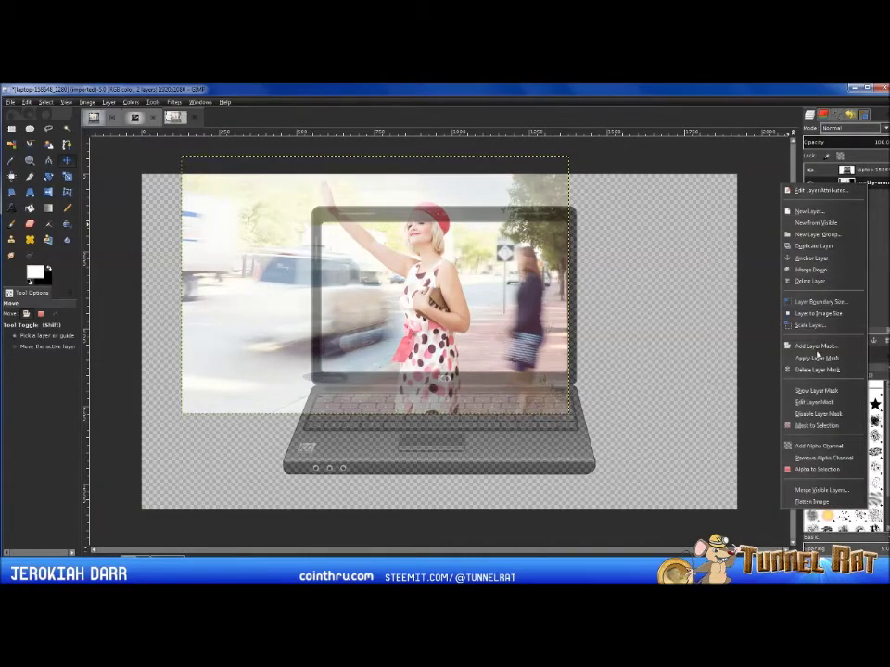
click(821, 314)
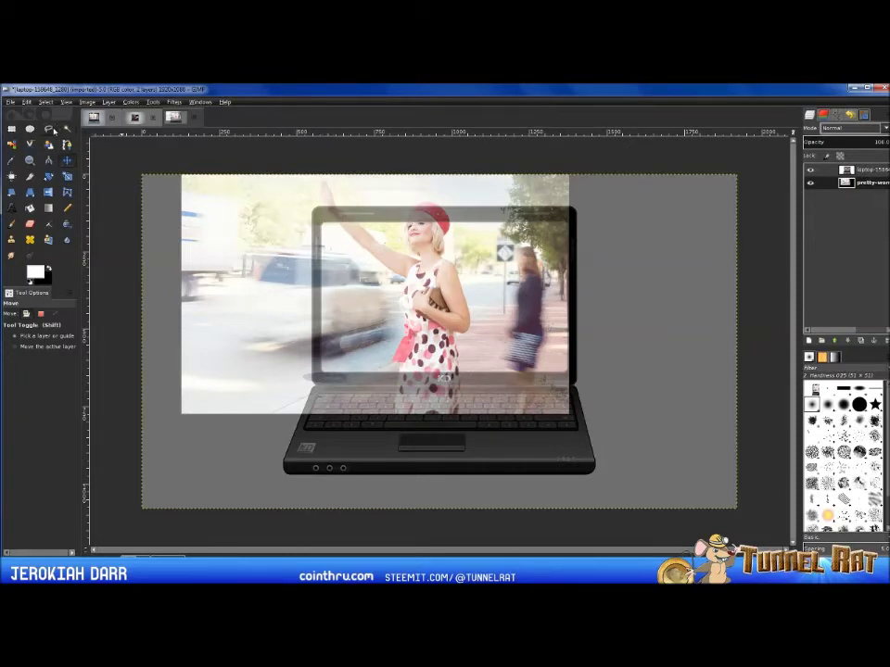
On the laptop layer, start a Free Select outline along the arm's lower edge, and lower the layer's opacity to about 26.
click(53, 131)
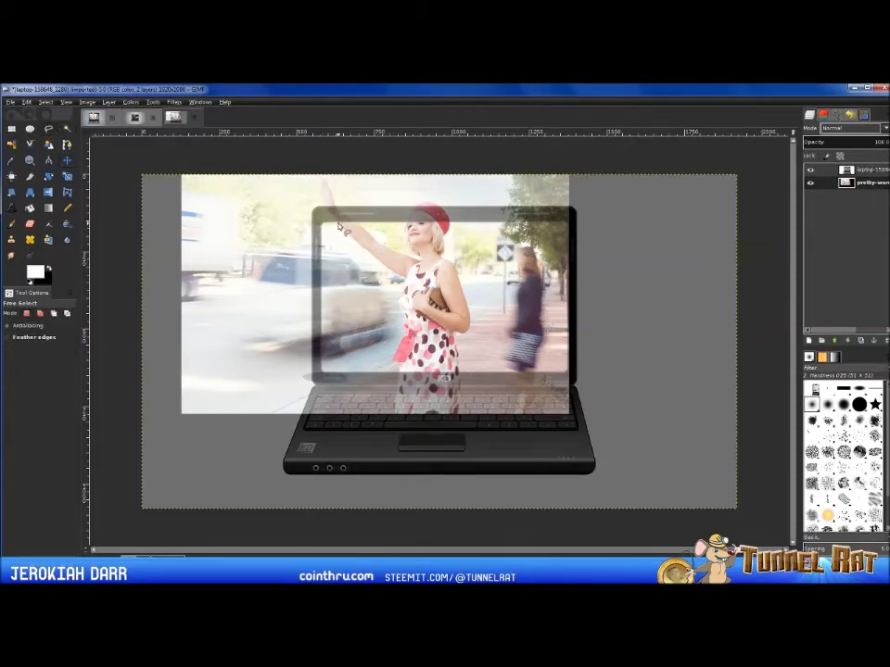
scroll(340, 223, up, 6)
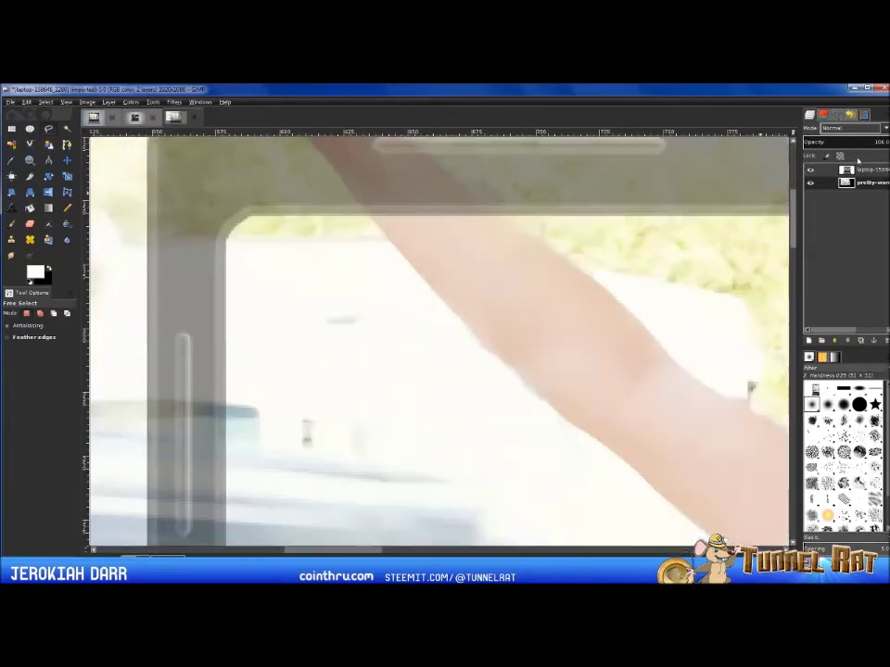
click(856, 171)
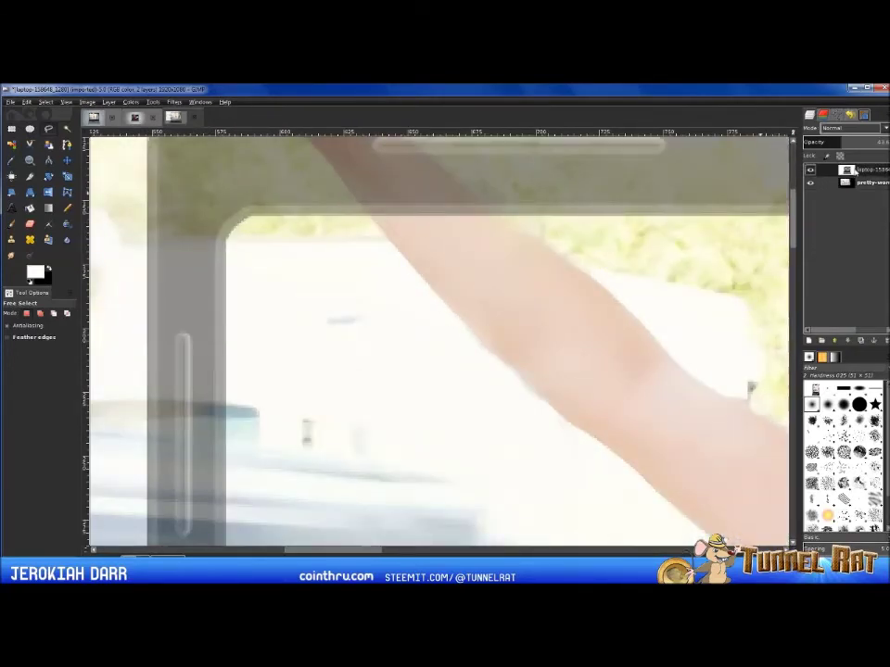
scroll(343, 212, up, 5)
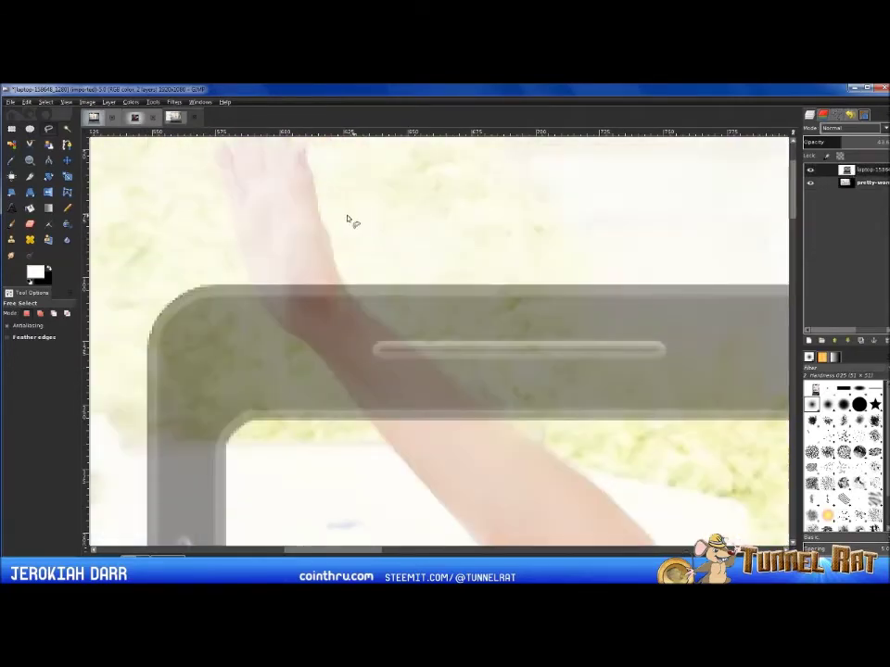
click(373, 426)
click(334, 374)
click(824, 142)
Continue the Free Select outline up the wrist, around the fingers, and back down the arm's other edge to the screen opening.
click(260, 292)
click(246, 260)
scroll(244, 260, up, 2)
click(235, 340)
click(233, 324)
click(224, 296)
click(220, 285)
click(215, 274)
click(214, 263)
click(217, 258)
click(222, 253)
click(225, 255)
mouse_move(231, 268)
mouse_down()
mouse_move(225, 207)
mouse_move(230, 186)
mouse_move(244, 182)
mouse_move(267, 195)
mouse_move(291, 262)
mouse_move(305, 263)
mouse_move(348, 419)
mouse_move(411, 462)
mouse_up()
click(336, 388)
click(342, 403)
Extend the outline along the screen's upper edge and around the woman's hat, close it, and delete the laptop layer inside the selection.
scroll(413, 463, down, 2)
mouse_move(415, 262)
mouse_down()
mouse_move(508, 348)
mouse_move(507, 334)
mouse_move(581, 441)
mouse_move(465, 348)
mouse_move(500, 249)
mouse_move(549, 198)
mouse_move(608, 175)
mouse_move(597, 176)
mouse_move(640, 173)
mouse_move(669, 175)
mouse_move(728, 204)
mouse_move(734, 244)
mouse_up()
scroll(662, 419, right, 10)
right_click(729, 250)
click(667, 233)
key(BackSpace)
mouse_move(738, 214)
mouse_down()
mouse_move(753, 224)
mouse_move(567, 232)
mouse_move(591, 252)
mouse_move(633, 356)
mouse_move(636, 254)
mouse_up()
drag(211, 320, 817, 387)
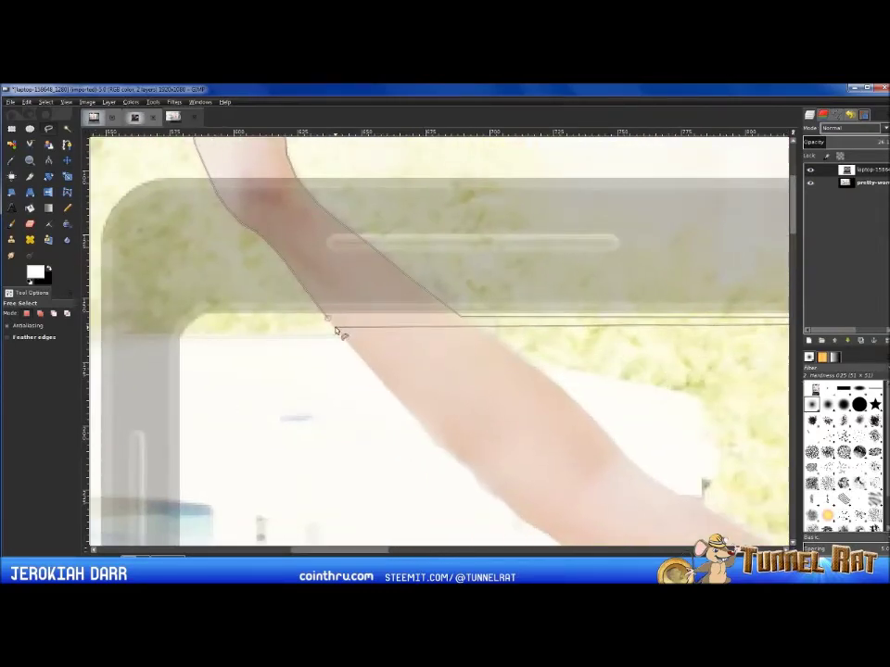
click(336, 328)
click(330, 322)
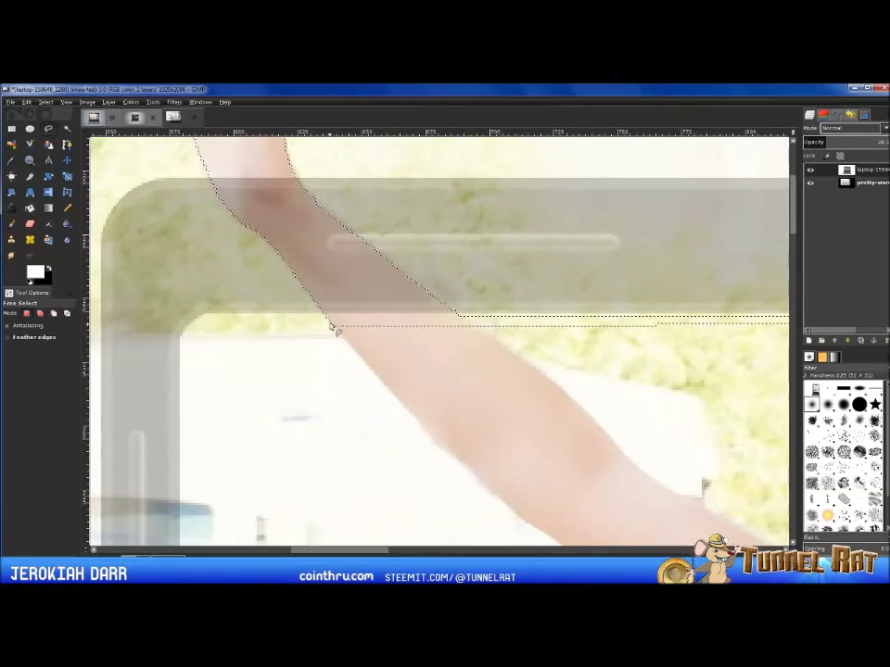
scroll(408, 368, down, 3)
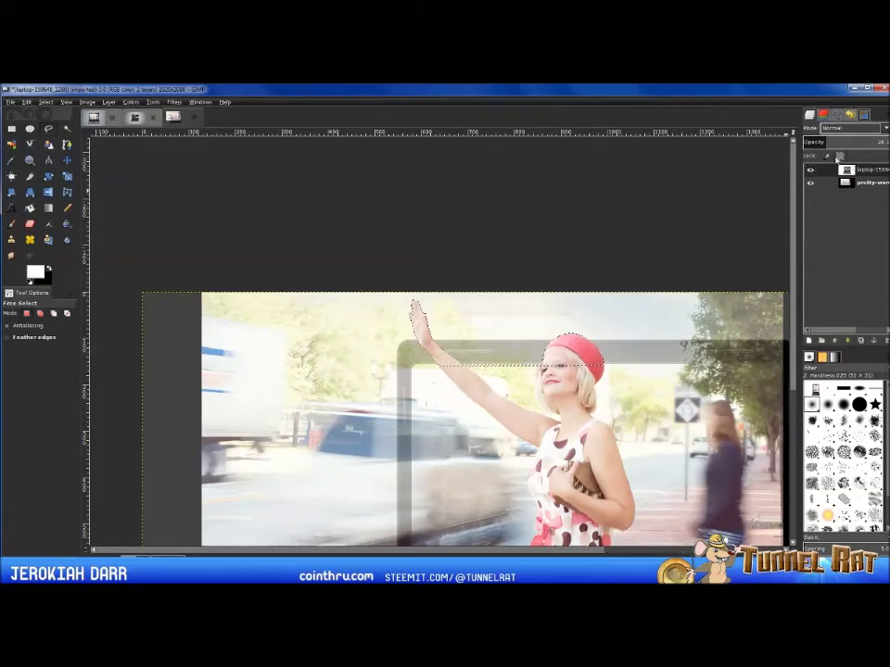
Restore the laptop layer's opacity to 100 and remove the selection.
drag(822, 142, 888, 142)
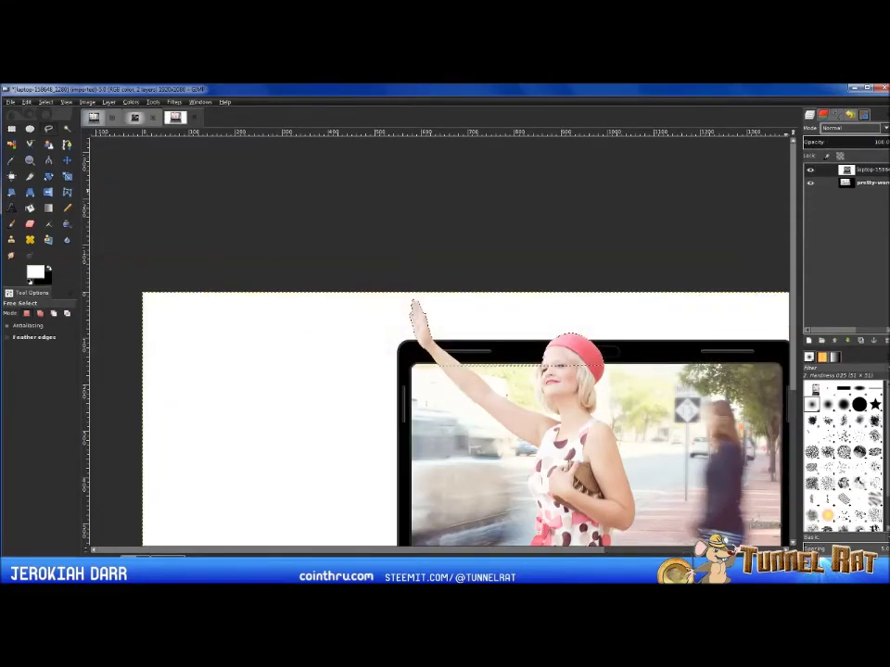
scroll(228, 377, down, 5)
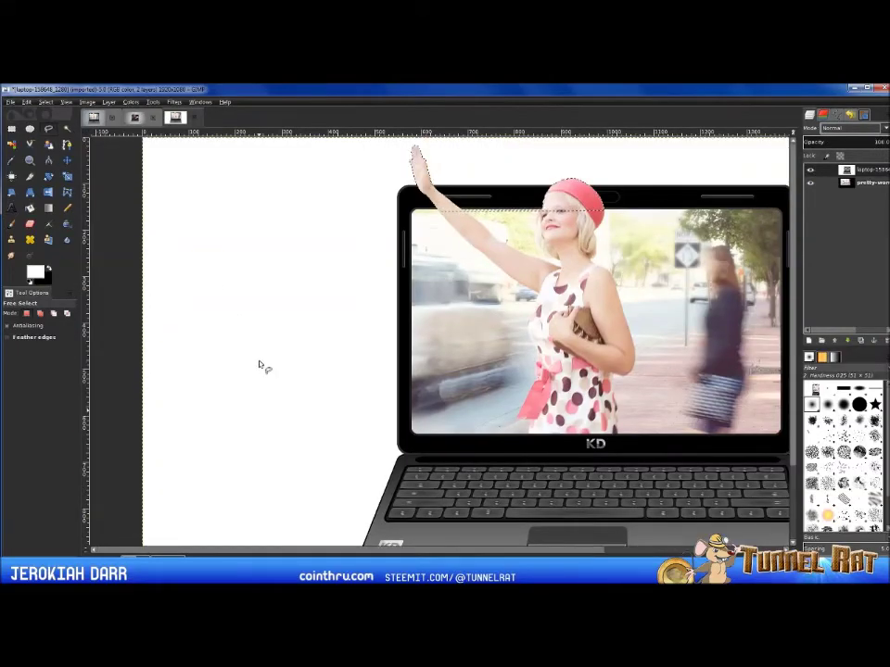
scroll(264, 363, down, 2)
scroll(266, 364, up, 1)
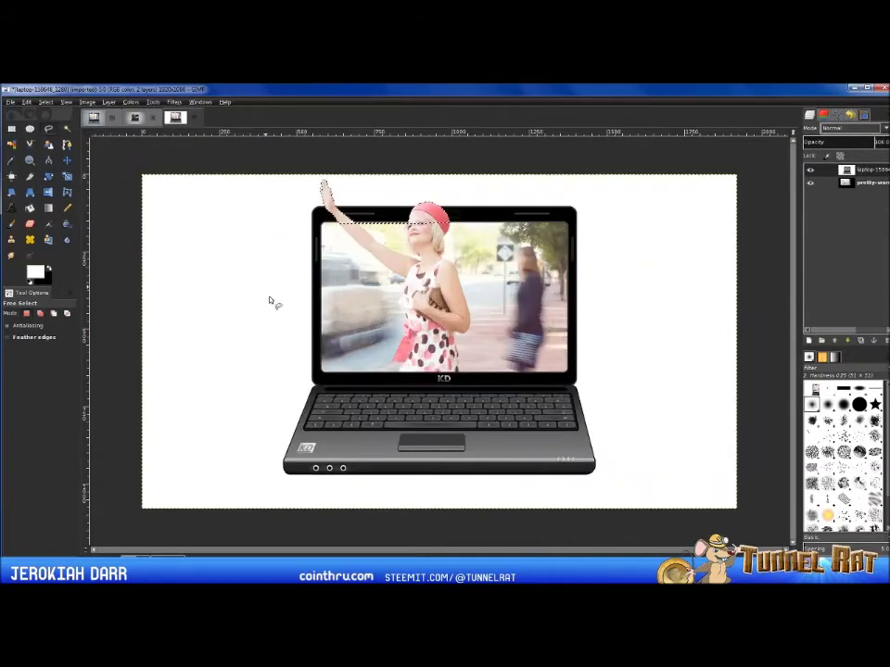
click(45, 102)
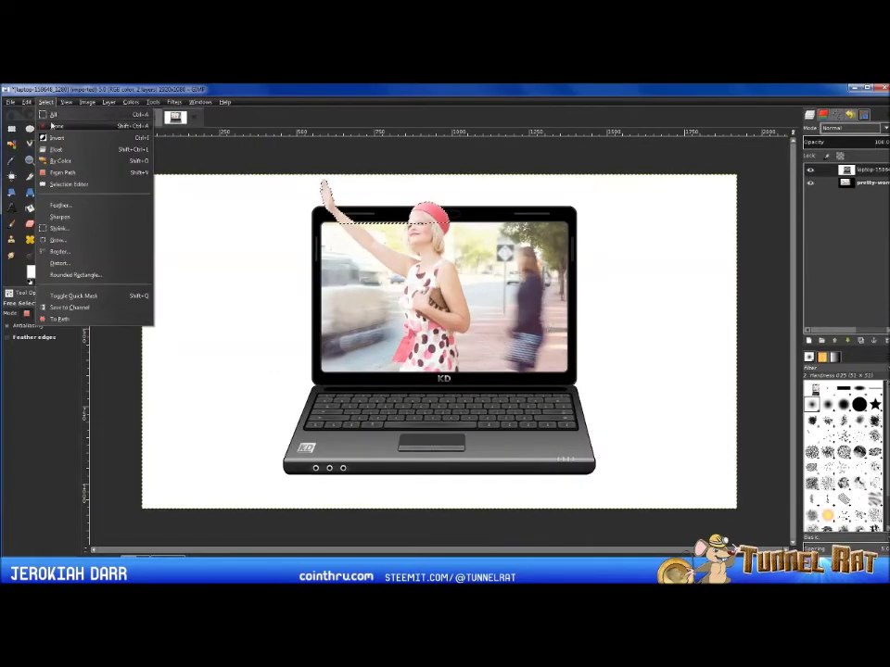
click(56, 125)
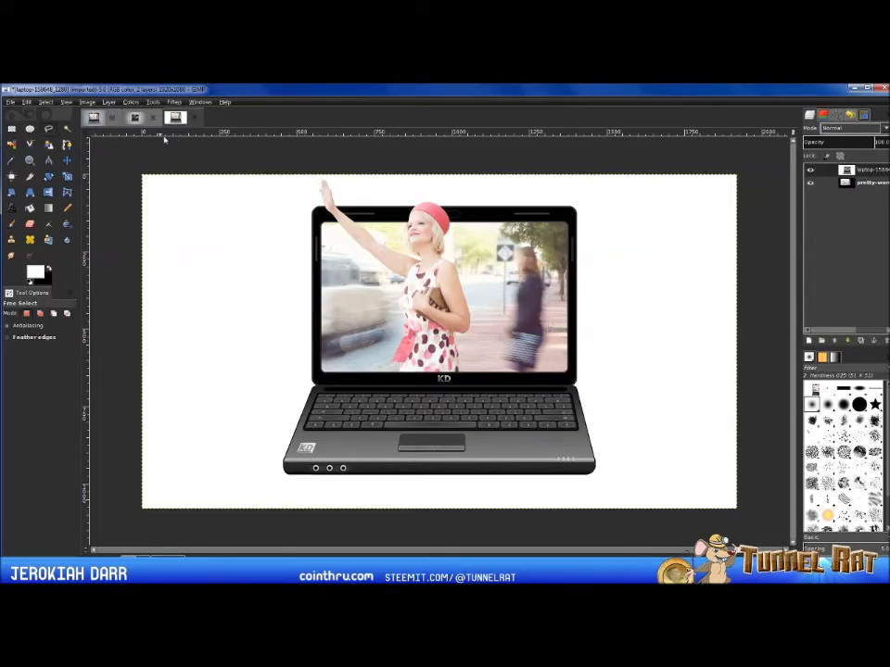
View the two finished laptop pop-out examples in the other open images and return to the working image.
click(96, 119)
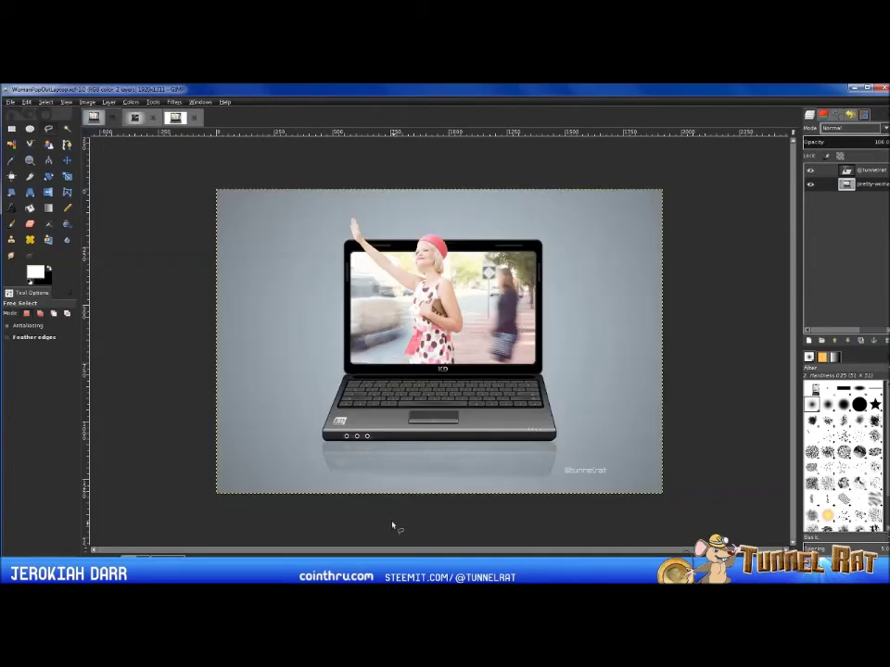
click(139, 120)
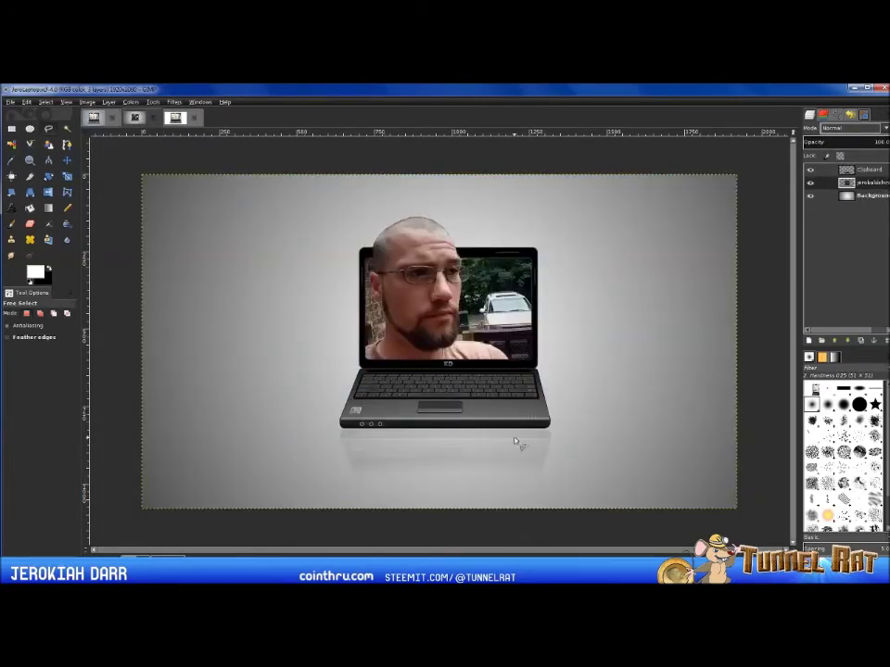
click(175, 118)
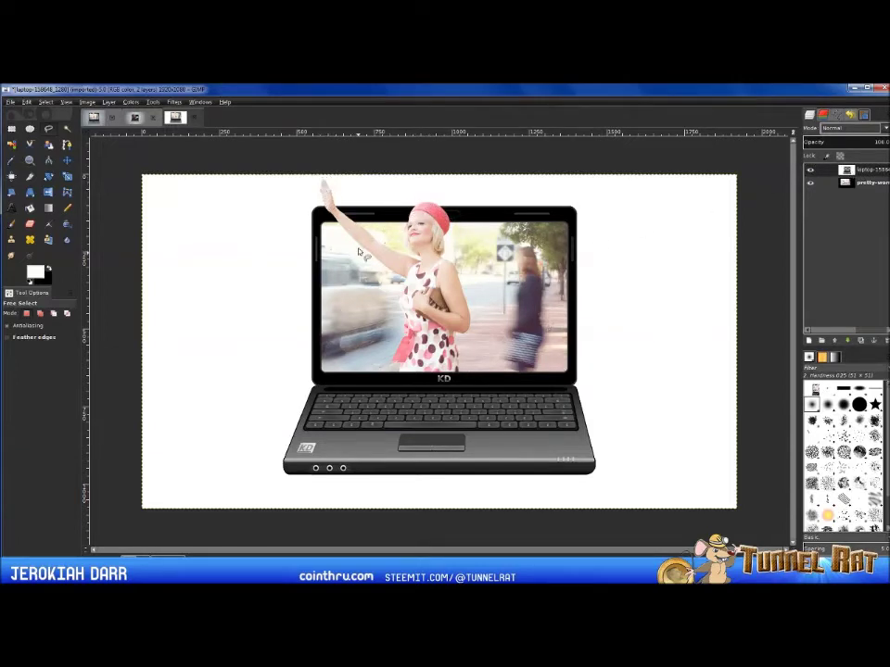
Merge the laptop layer down onto the woman photo layer.
right_click(845, 171)
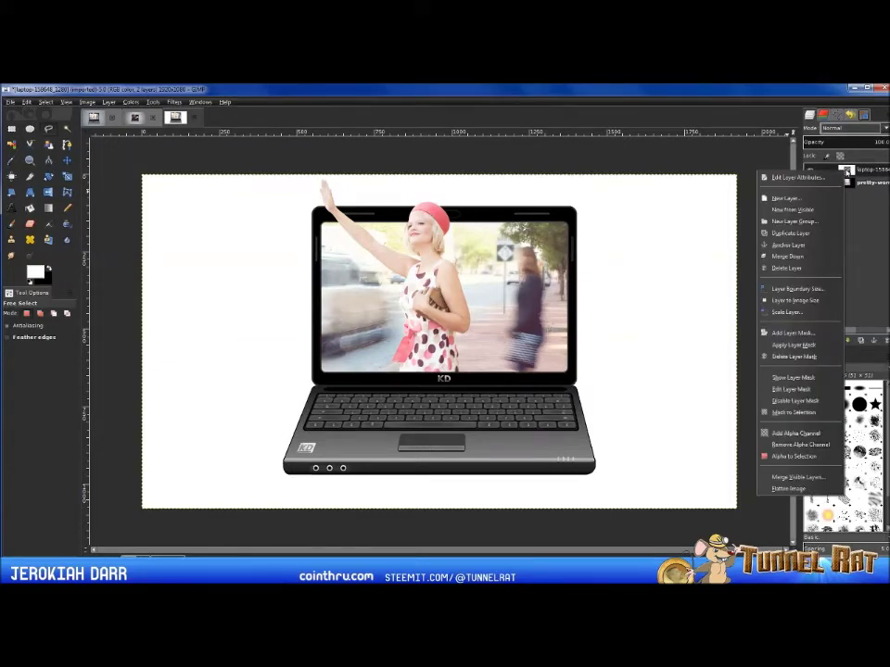
click(864, 224)
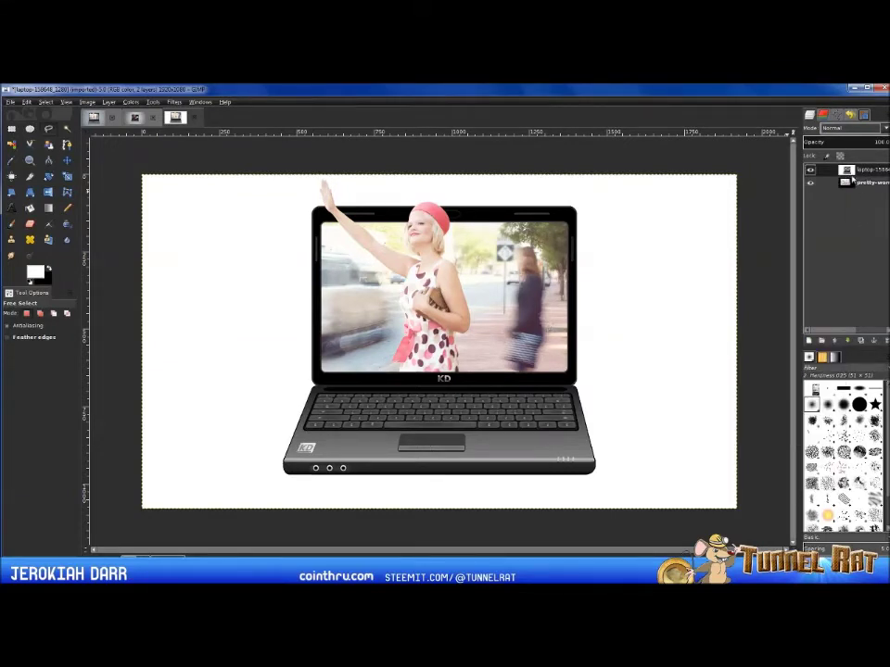
right_click(851, 176)
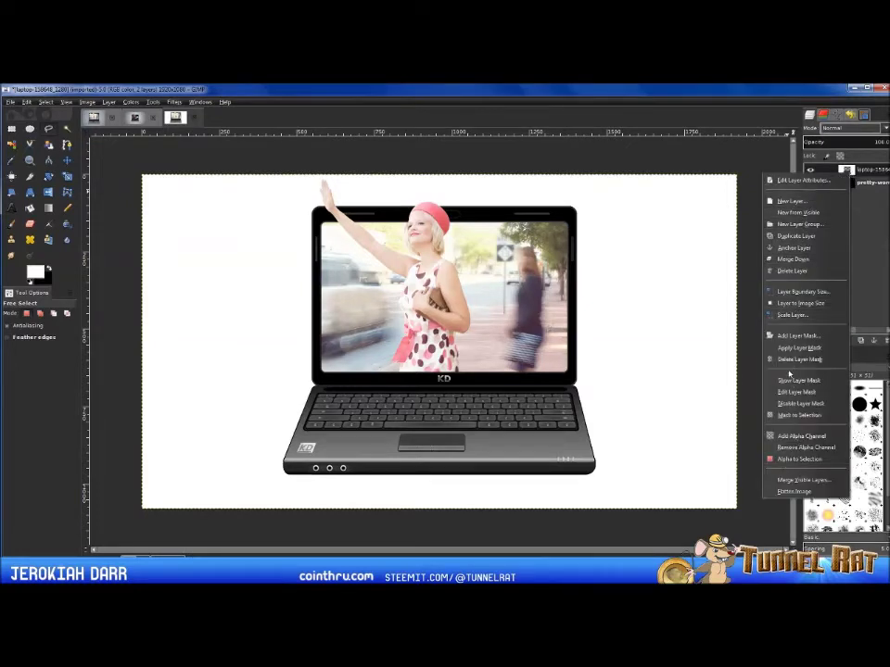
click(792, 269)
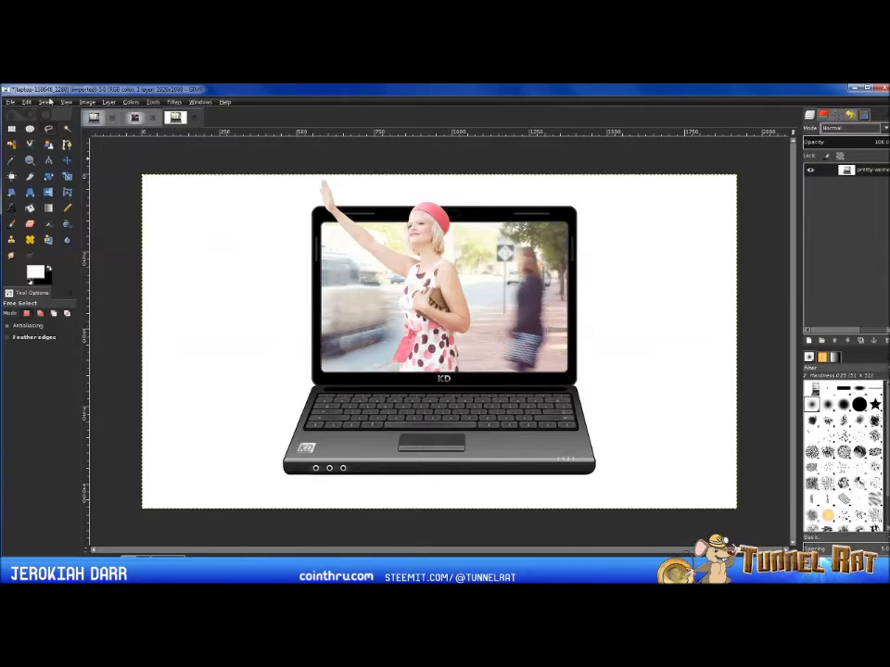
Paste a copy of the merged picture as a new layer and flip it vertically.
click(28, 102)
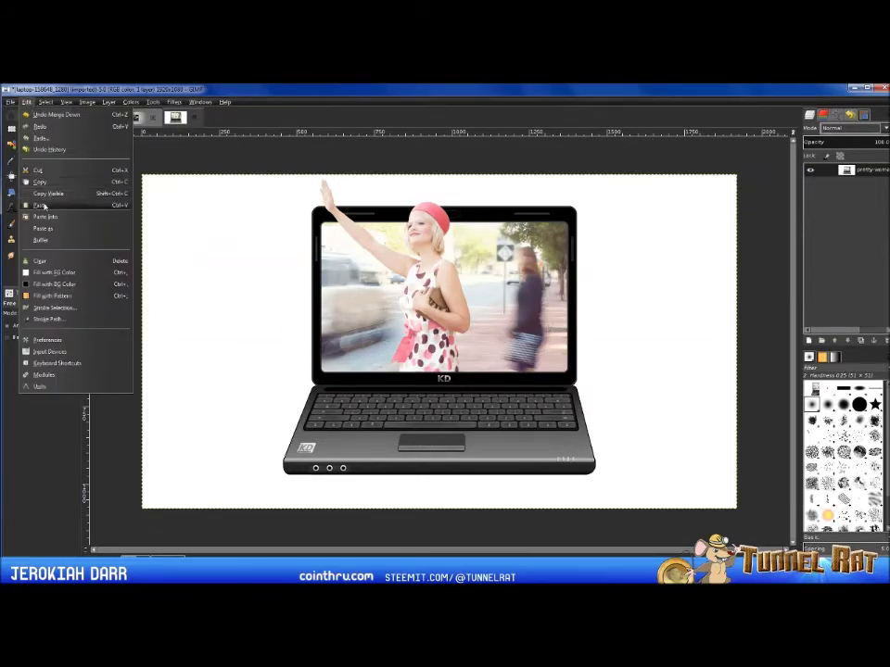
mouse_move(46, 230)
click(158, 240)
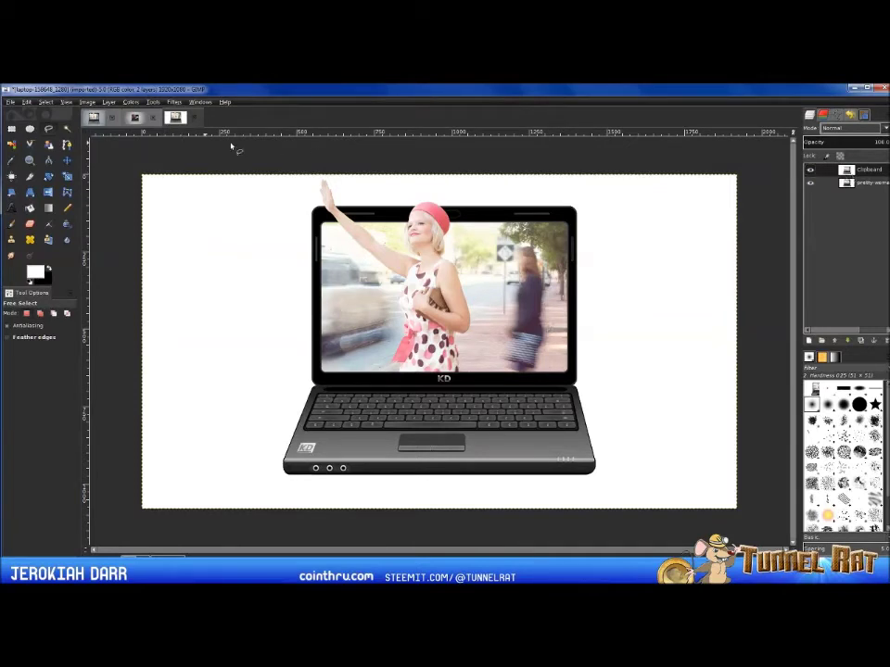
click(109, 102)
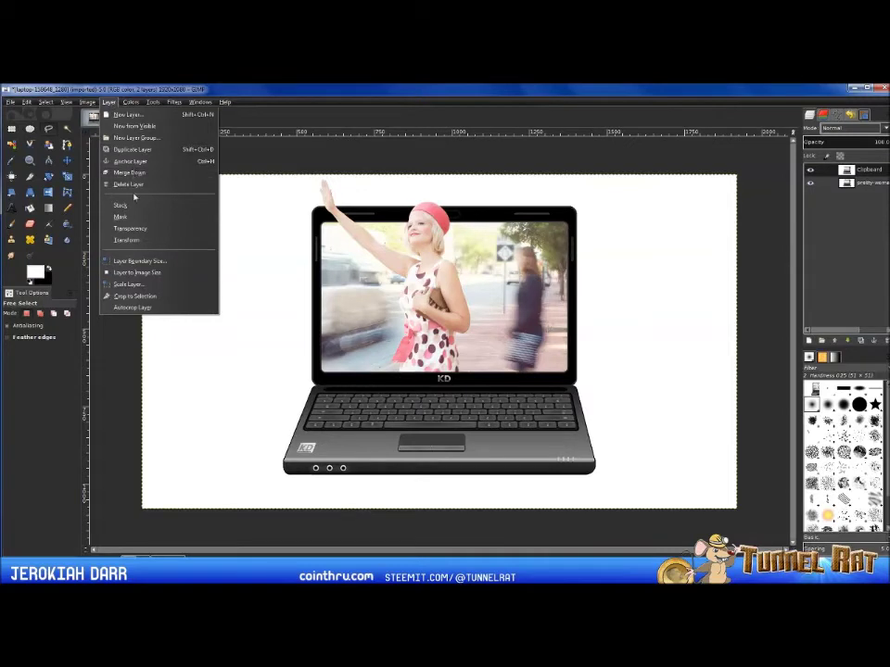
mouse_move(144, 241)
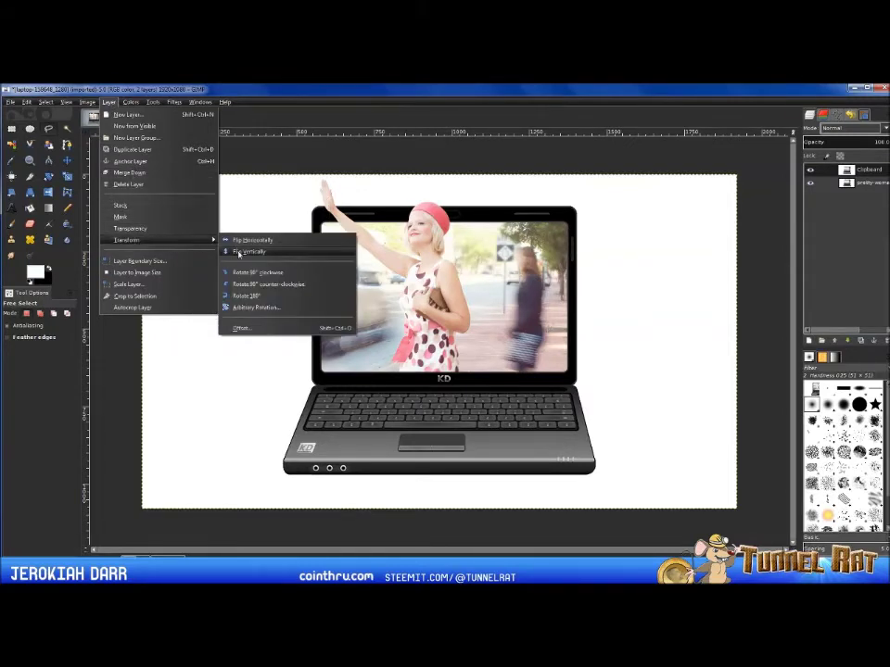
click(243, 252)
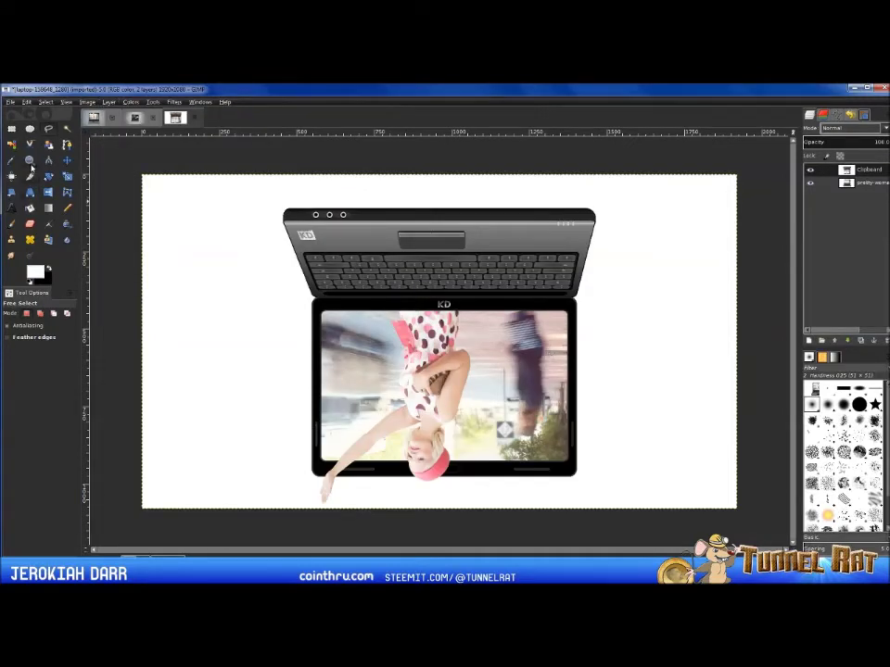
Move the flipped copy down so its laptop edge sits over the lower part of the picture.
key(m)
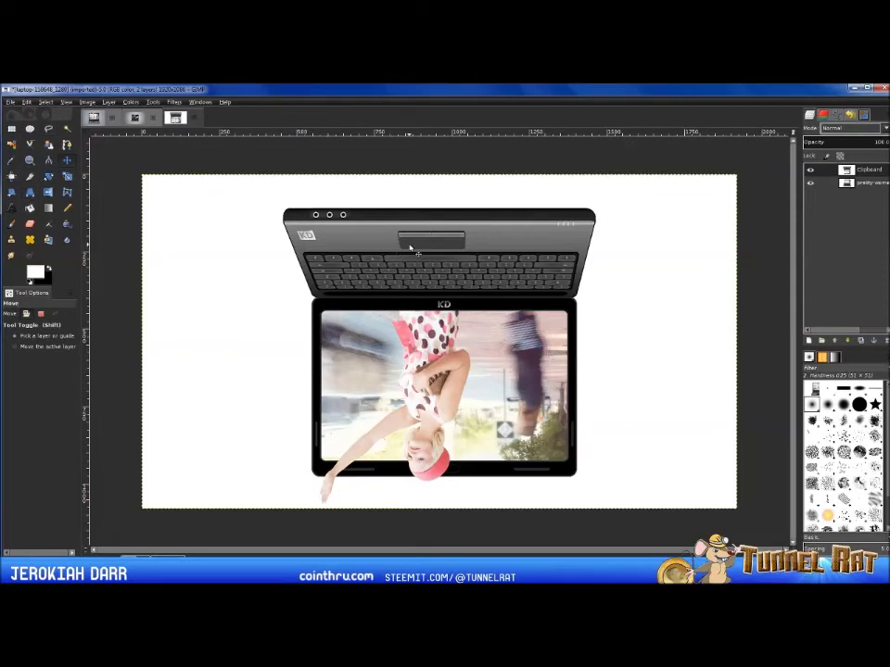
key(ctrl)
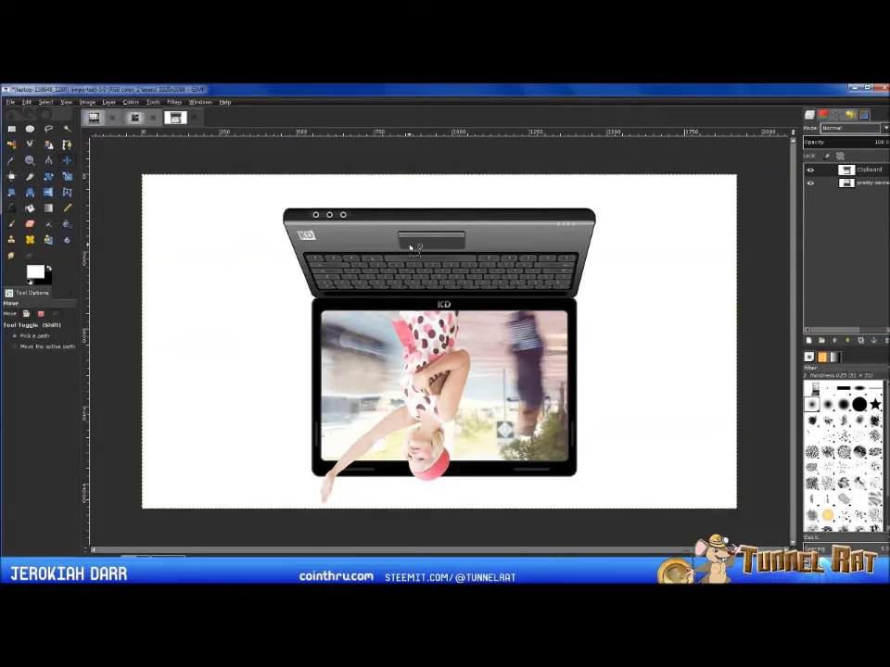
key(ctrl)
drag(380, 244, 391, 428)
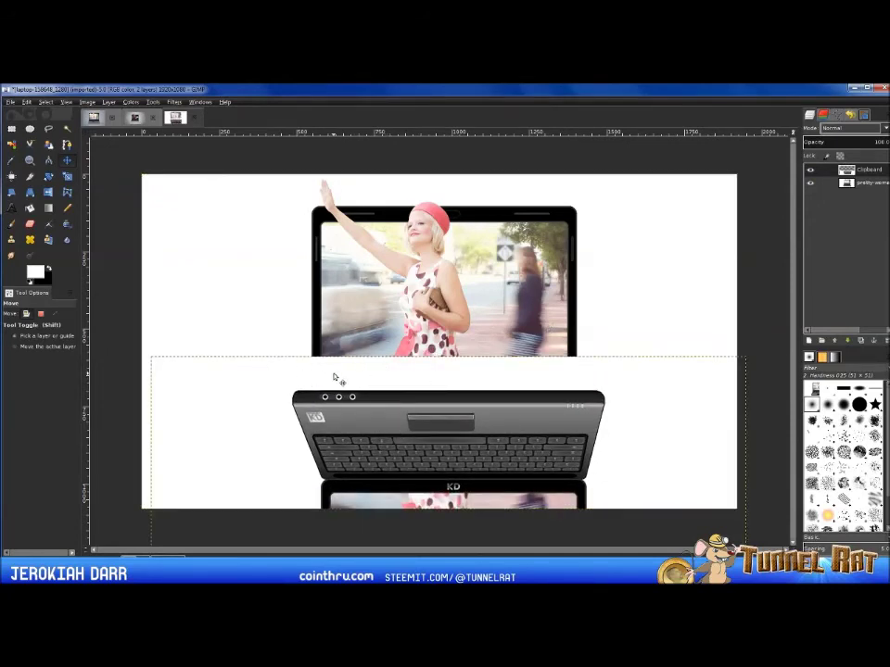
Apply Color to Alpha to the flipped layer, turning white transparent.
click(109, 102)
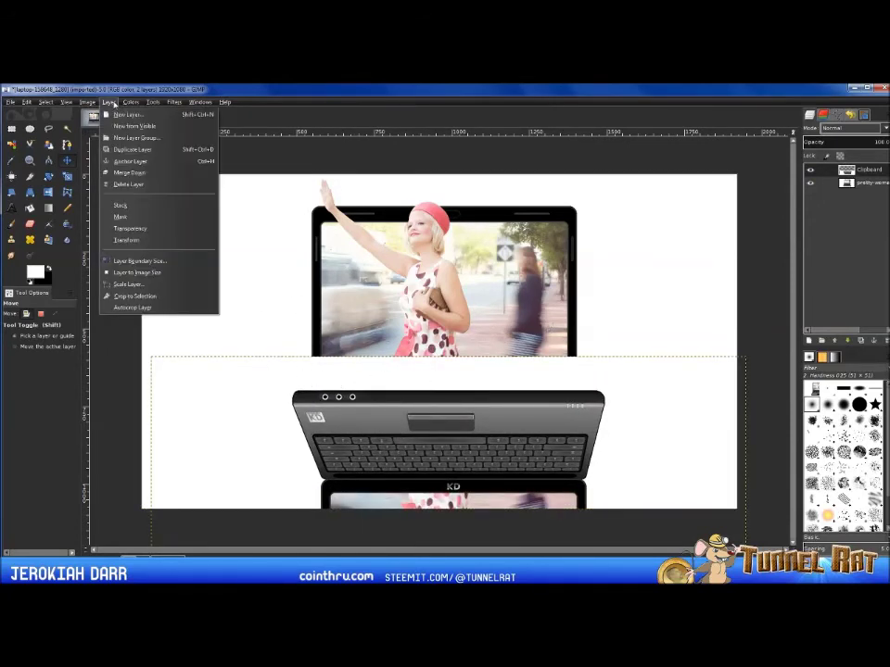
mouse_move(127, 229)
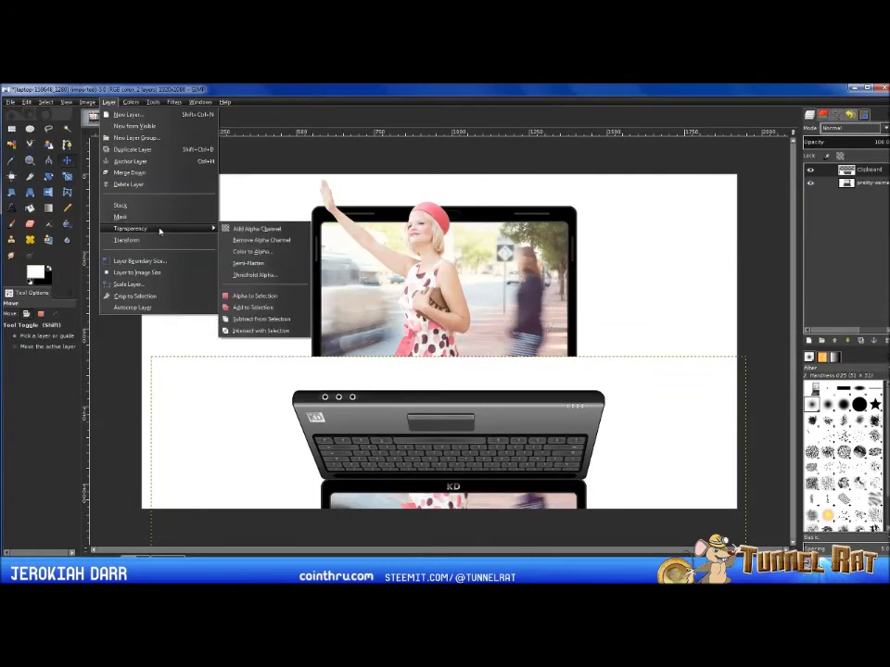
click(243, 252)
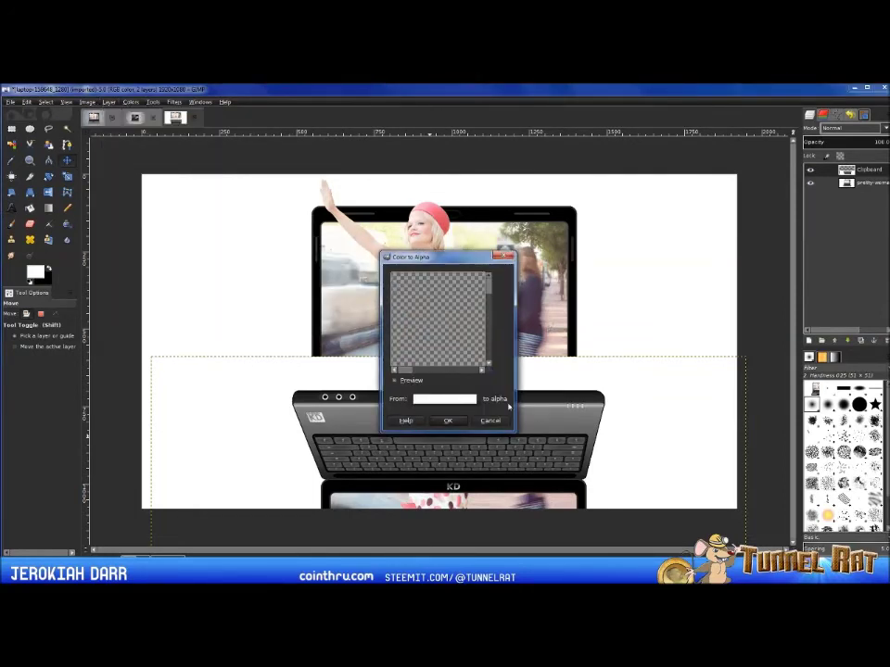
click(454, 423)
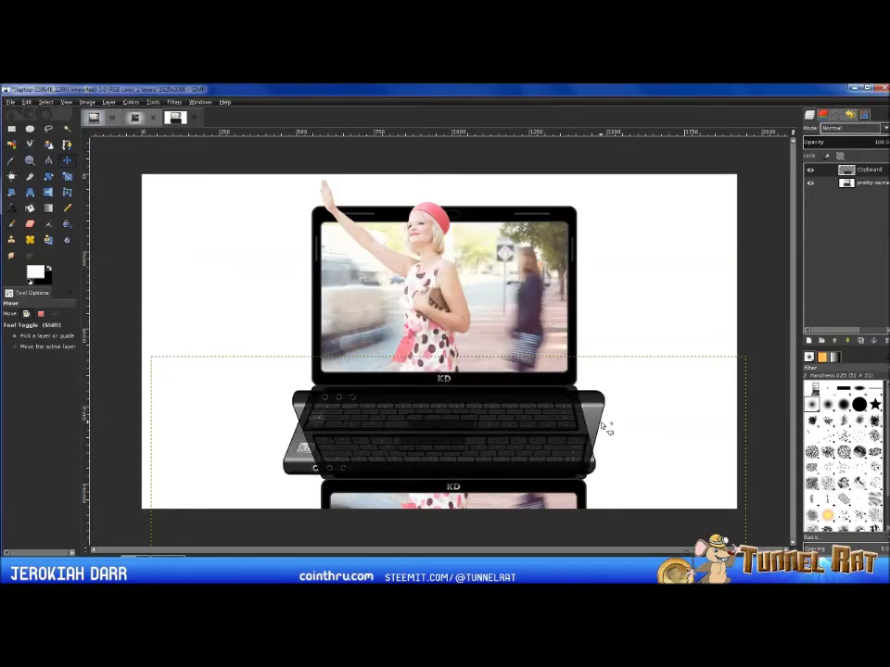
Align the flipped layer directly beneath the laptop's front edge and lower its opacity to make a faint reflection.
drag(604, 422, 587, 505)
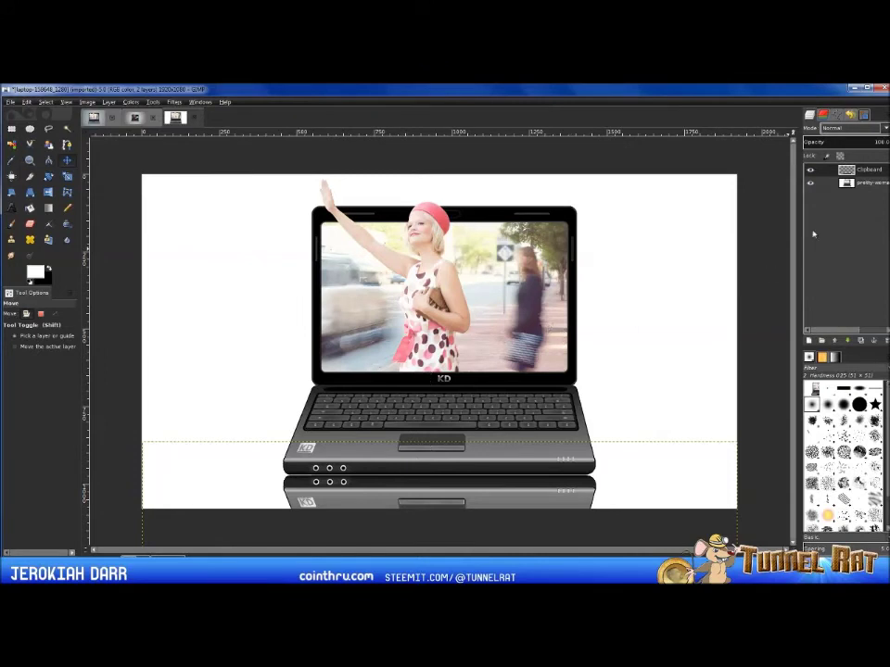
drag(873, 143, 813, 143)
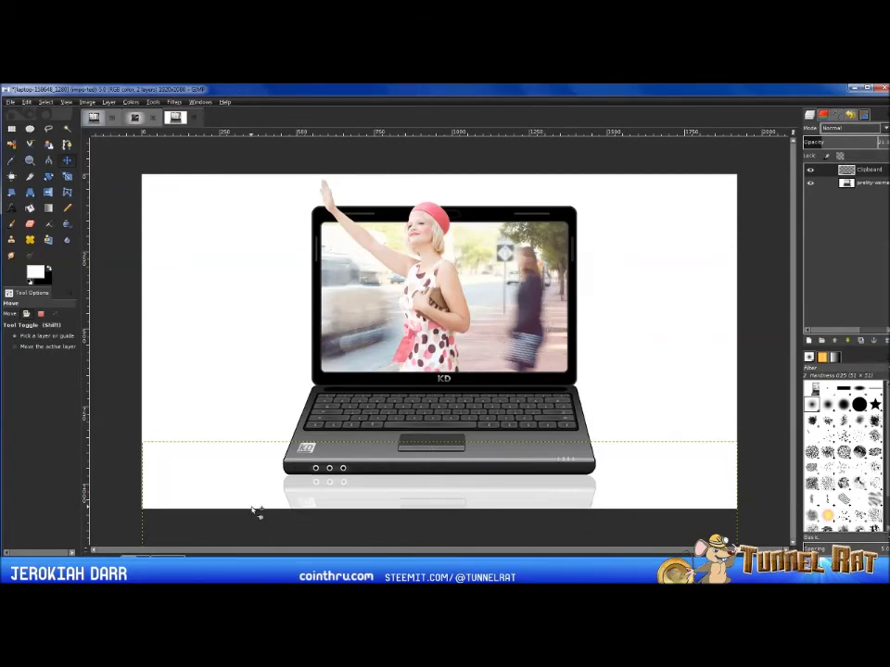
Fade out the lower part of the laptop reflection with the Eraser, using the soft Hardness 025 brush.
click(29, 225)
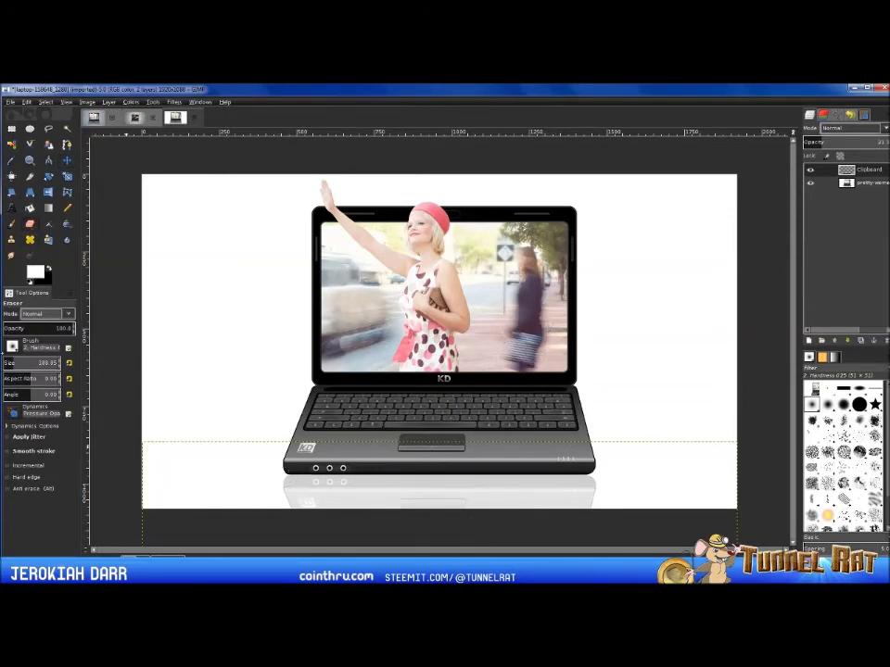
click(12, 347)
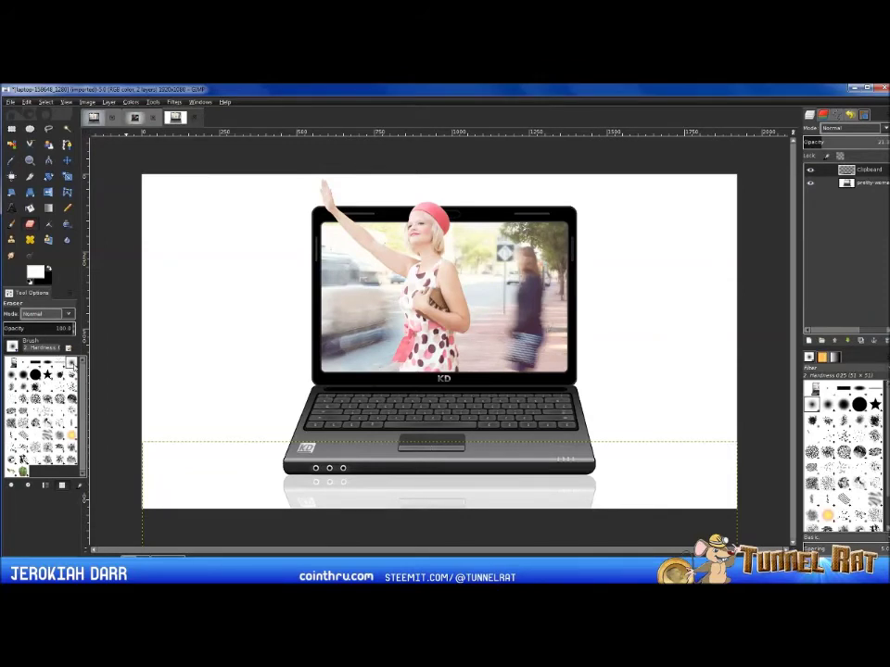
click(13, 351)
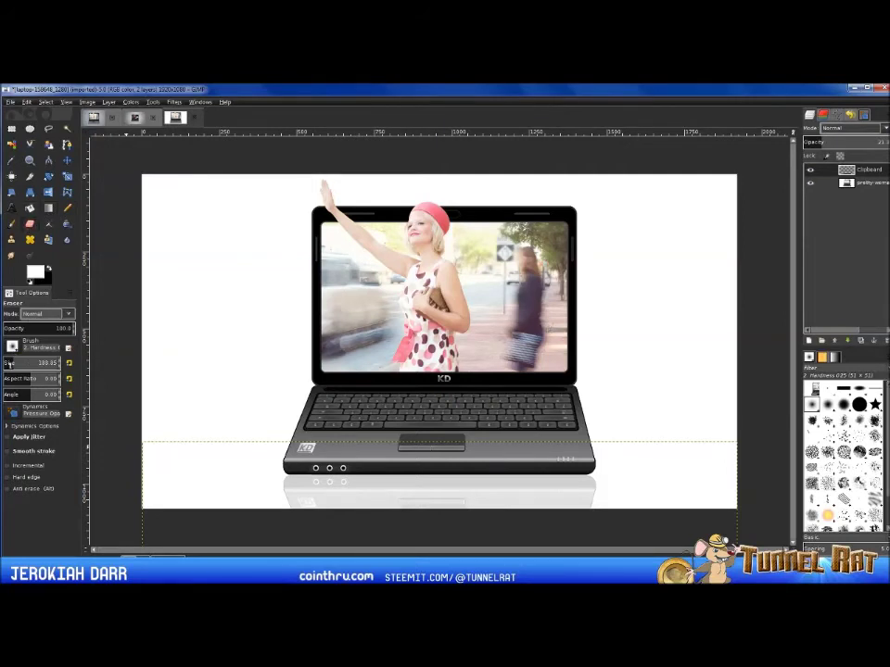
click(61, 369)
click(61, 361)
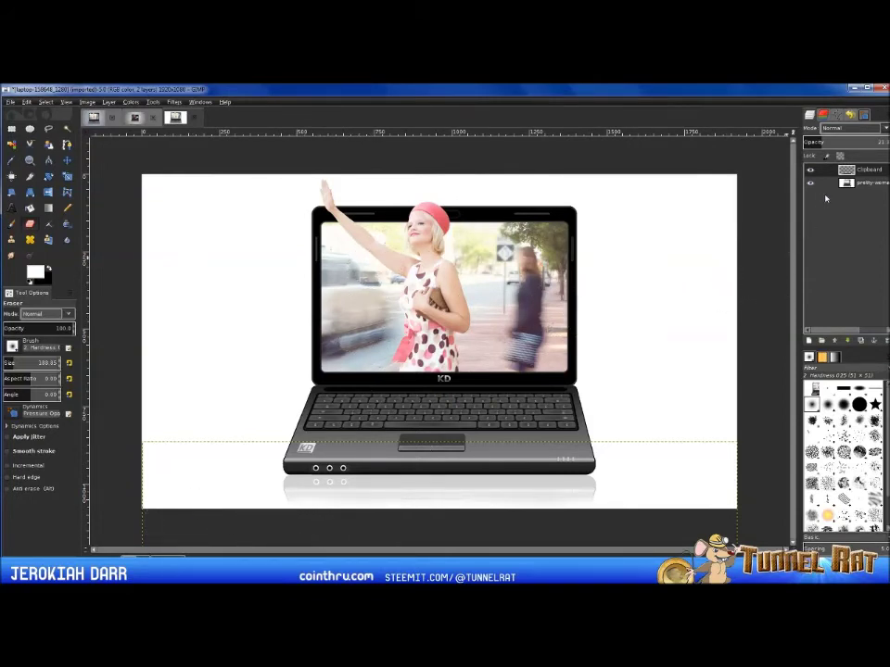
Resize both the flipped reflection layer and the laptop picture layer to the image size.
right_click(842, 169)
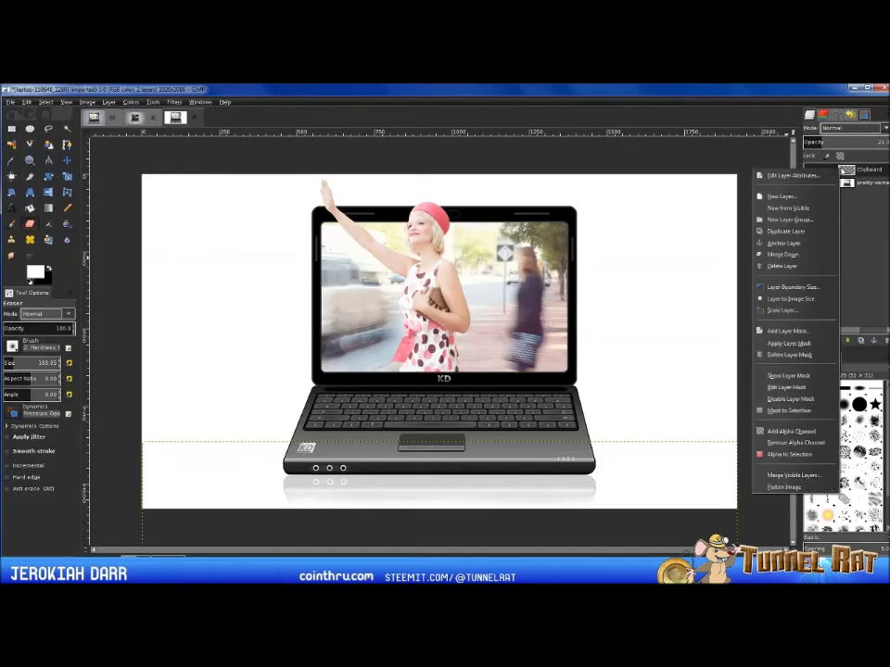
click(786, 300)
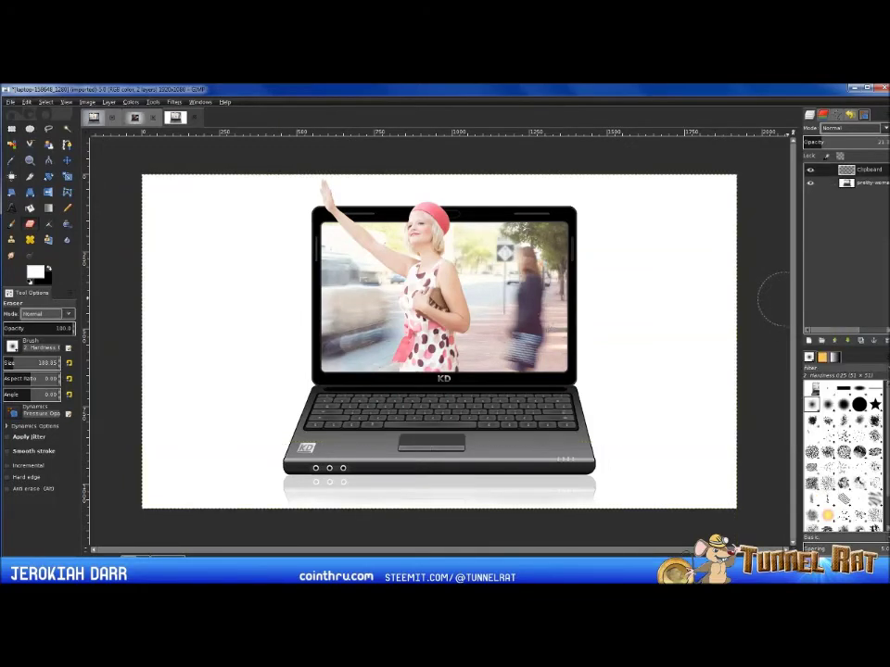
right_click(853, 185)
click(781, 314)
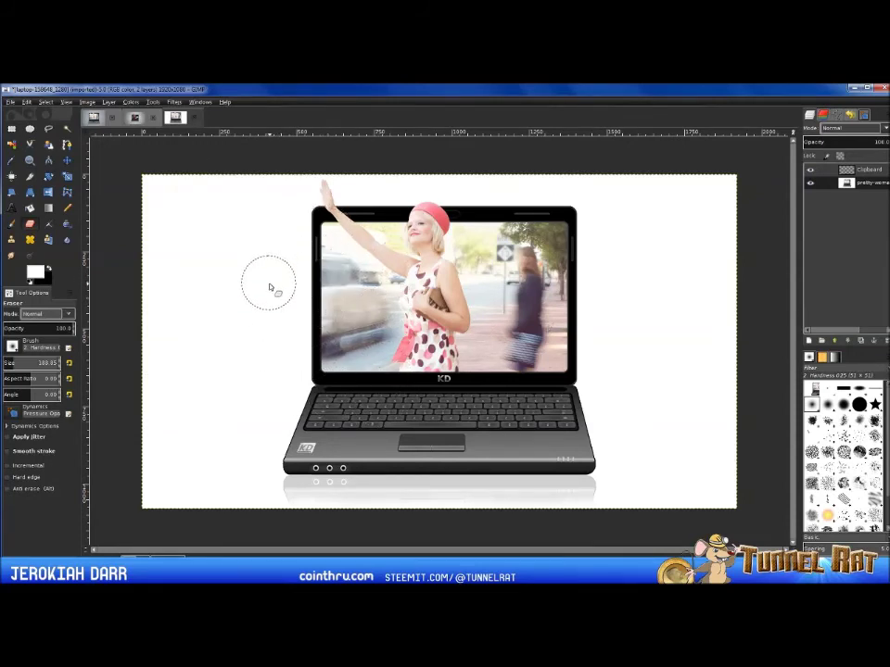
Set the foreground color to light blue-grey d0dee7 and bucket-fill the white background around the laptop with it.
key(minus)
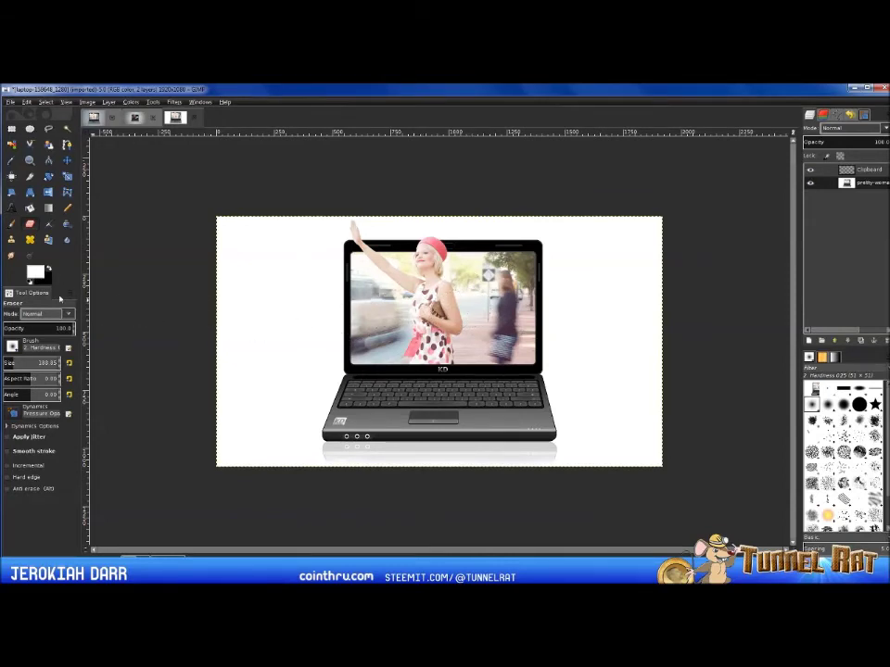
click(31, 274)
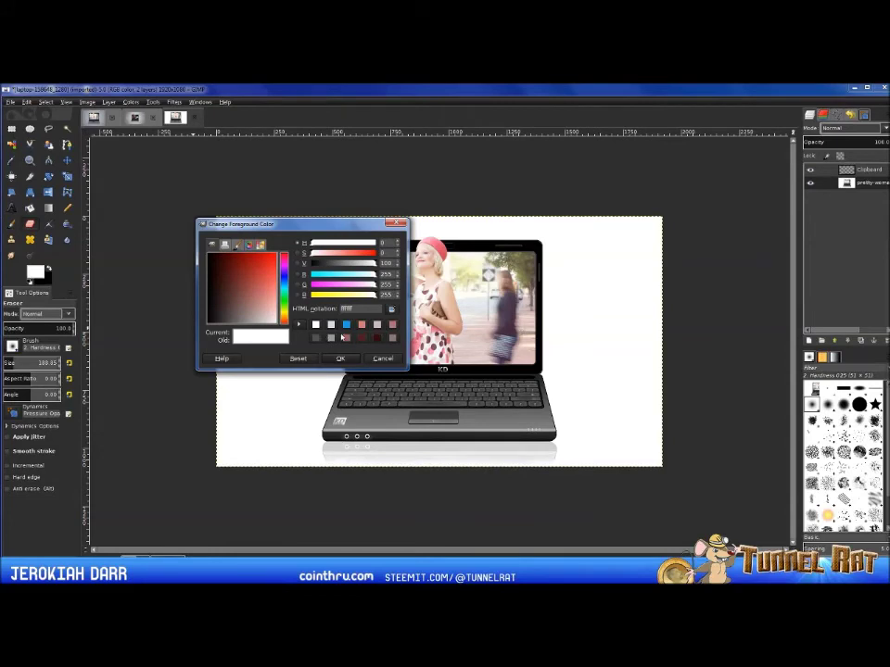
click(331, 325)
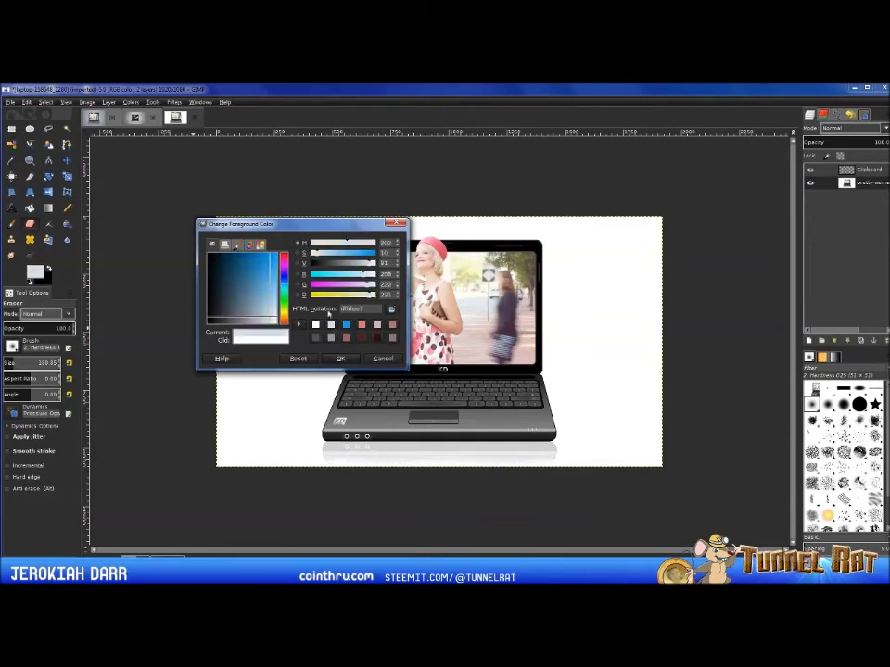
click(338, 358)
key(shift+b)
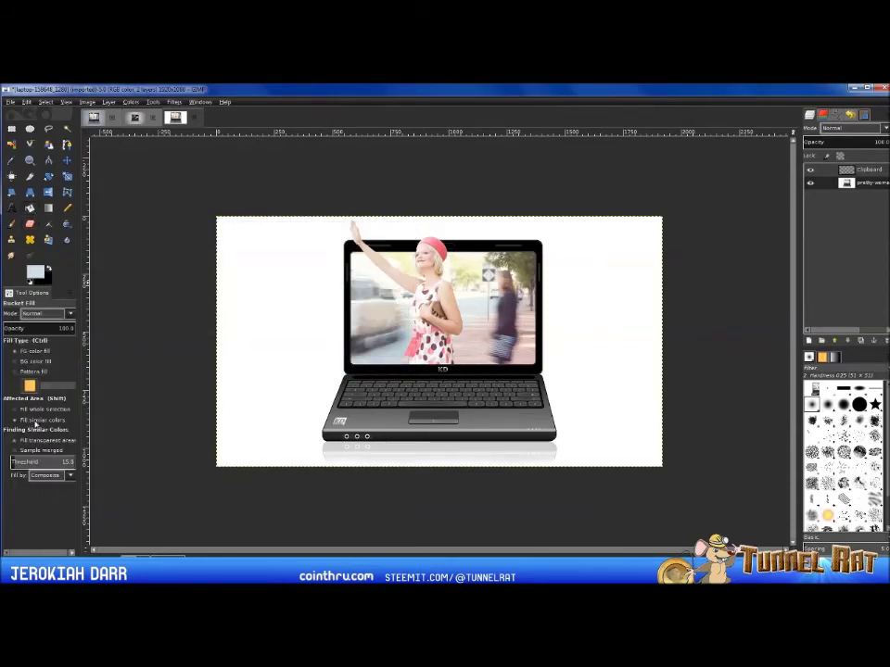
click(300, 369)
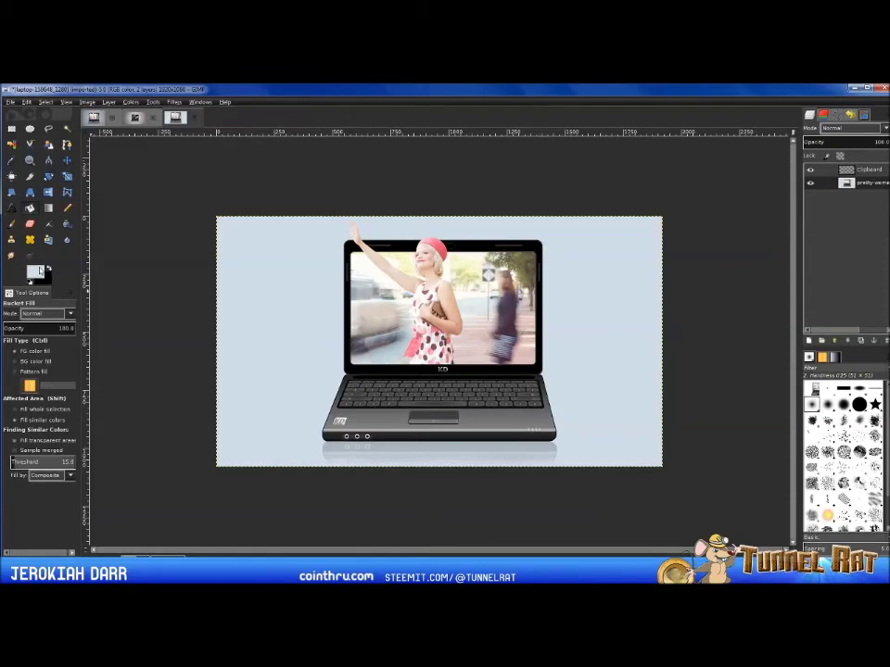
Examine the background in the finished JeroLaptop.xcf example and return to the picture of the woman.
click(93, 118)
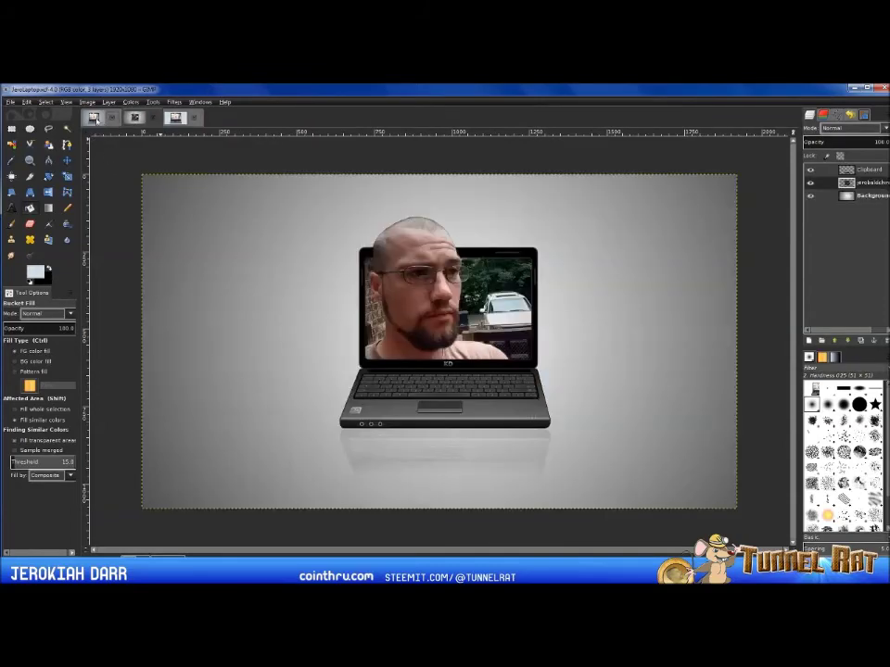
click(97, 121)
click(175, 118)
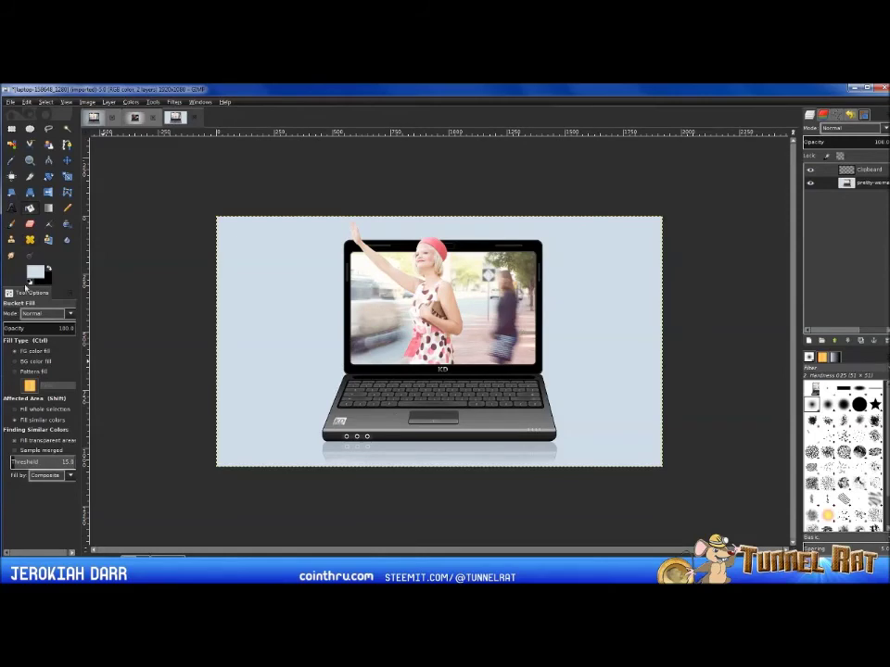
Try a radial FG to BG gradient from the picture's centre outward on the laptop layer, and undo the blend.
click(48, 210)
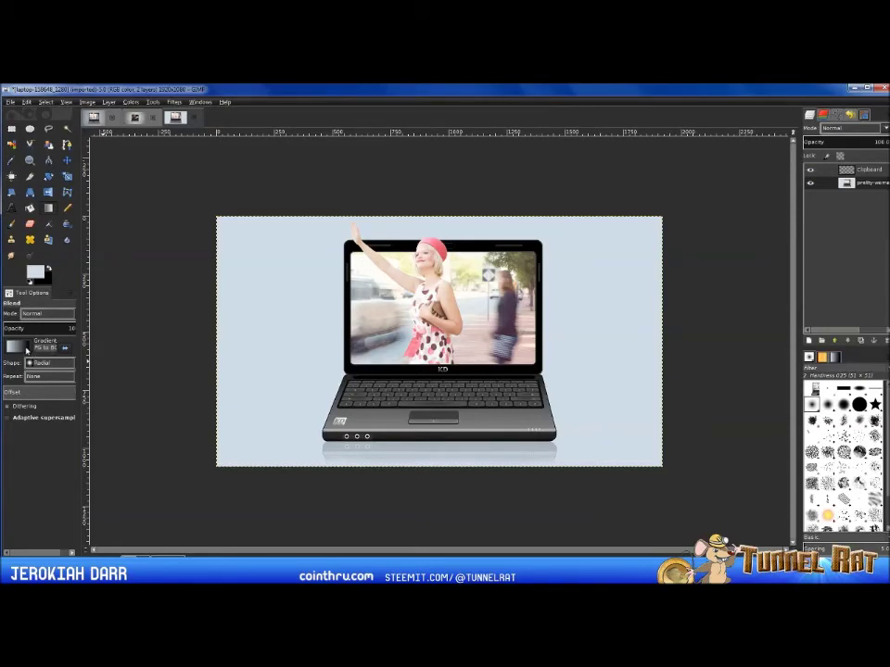
click(16, 347)
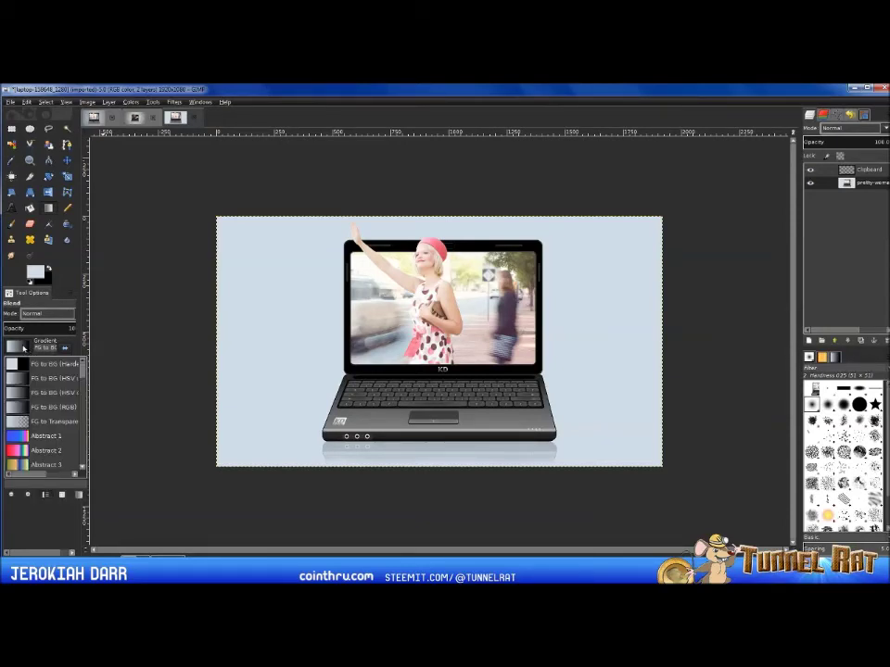
click(24, 346)
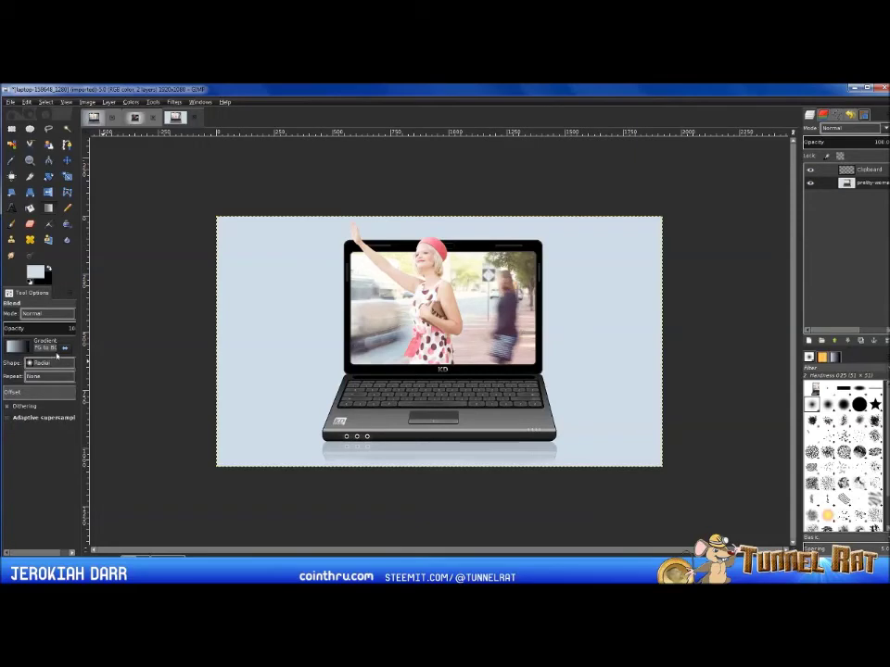
click(37, 363)
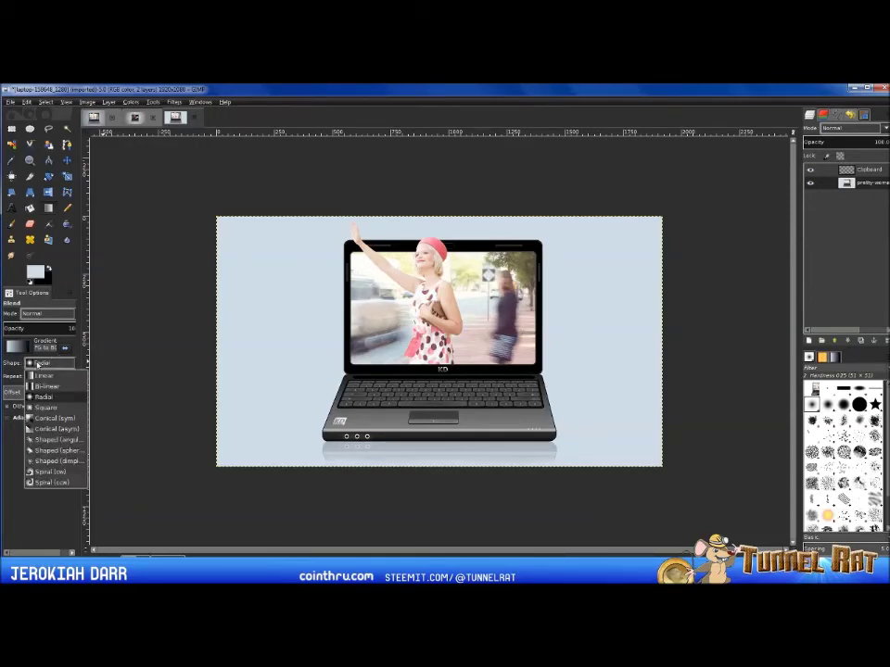
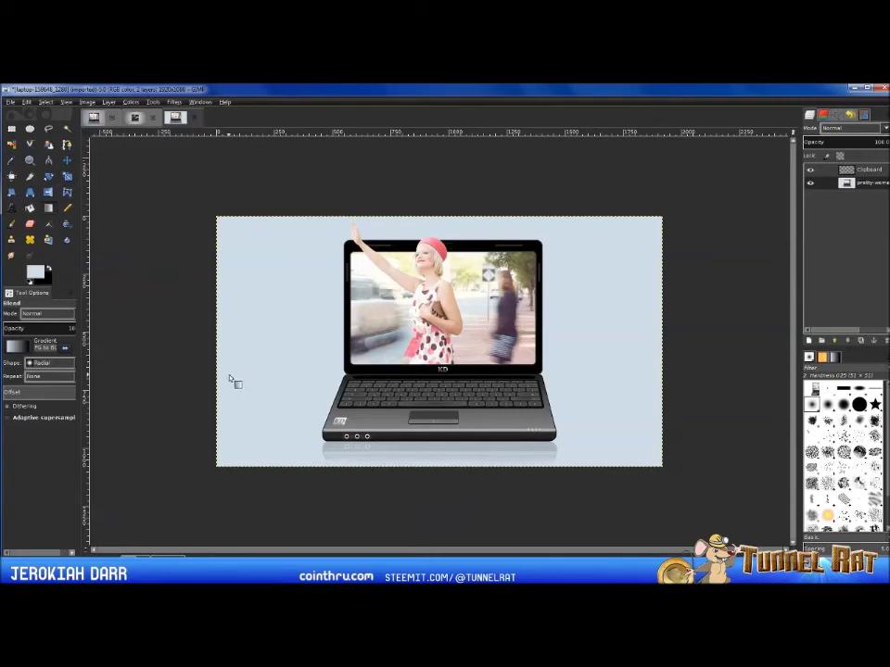
scroll(229, 374, down, 2)
key(minus)
key(plus)
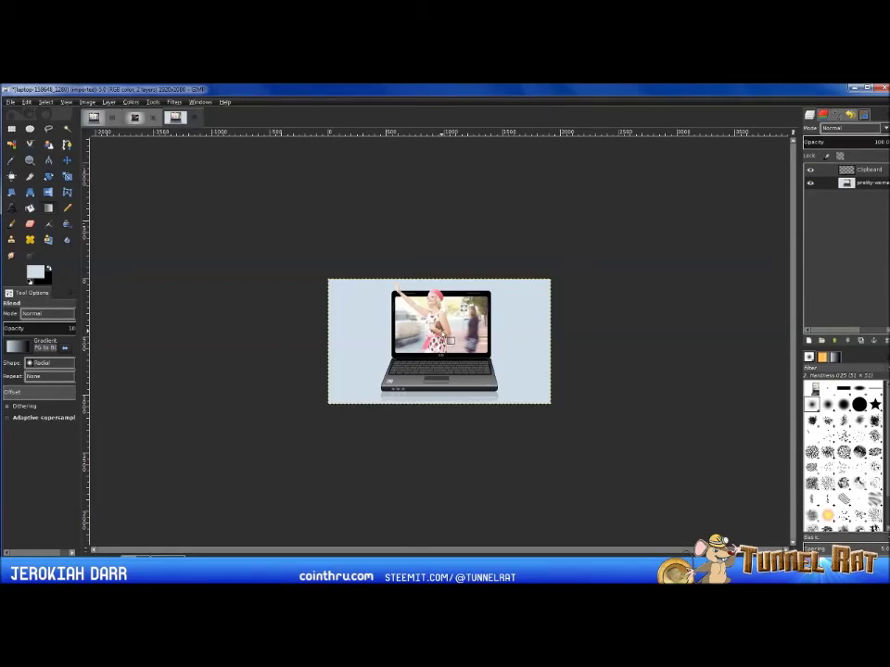
drag(451, 340, 153, 171)
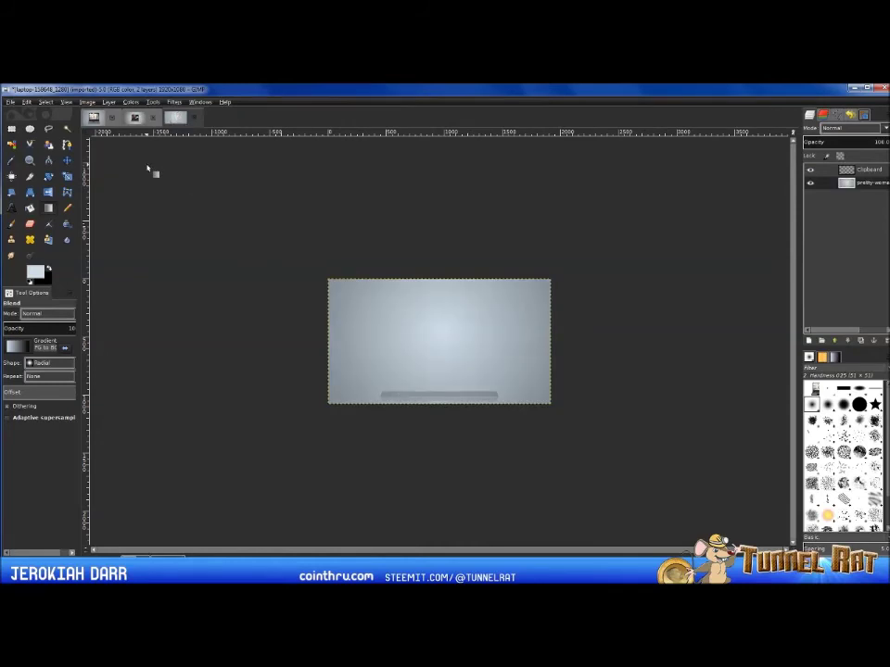
click(27, 102)
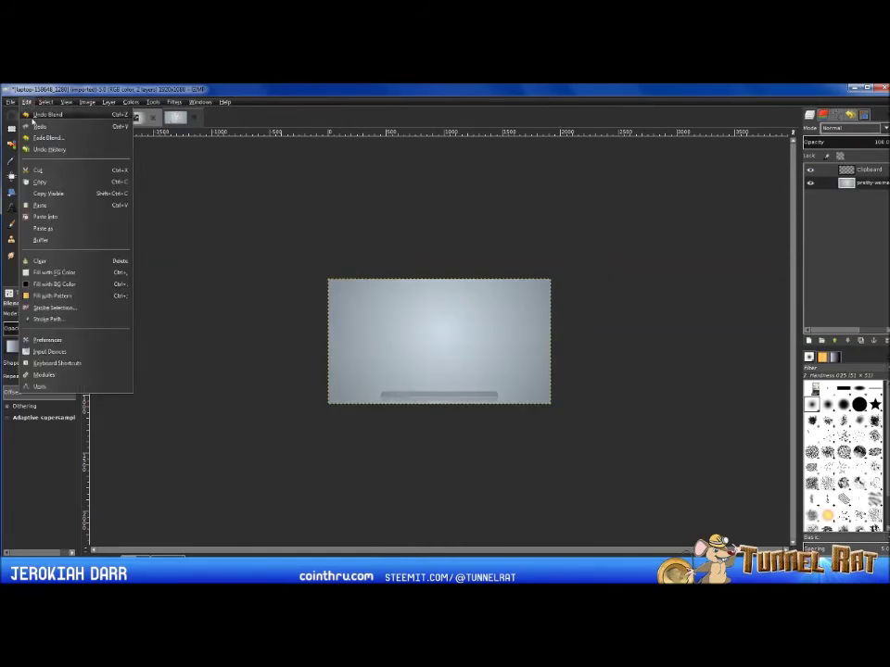
click(48, 113)
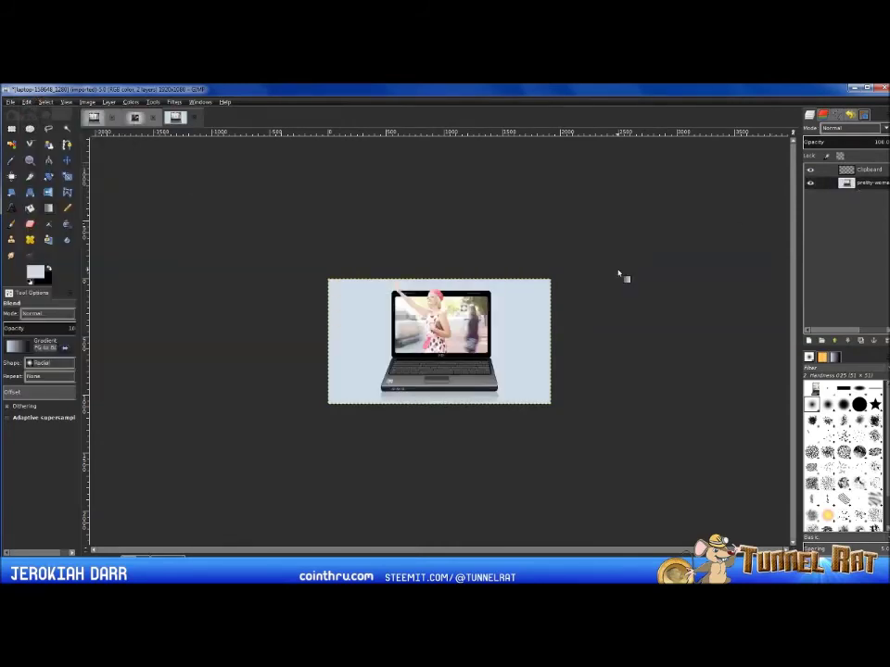
Try selecting the light blue-grey background with Select by Color, and undo the selection.
click(11, 143)
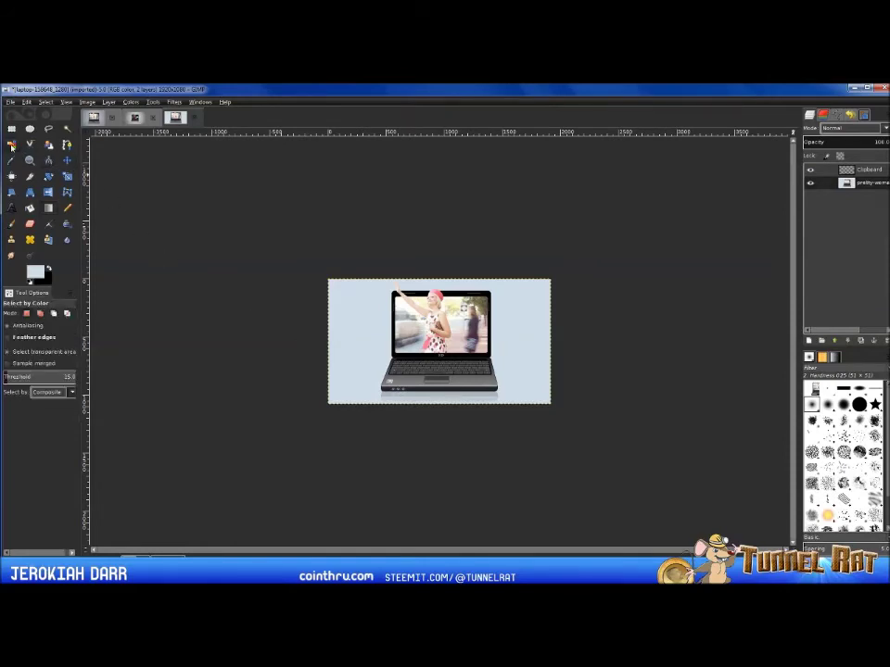
click(366, 315)
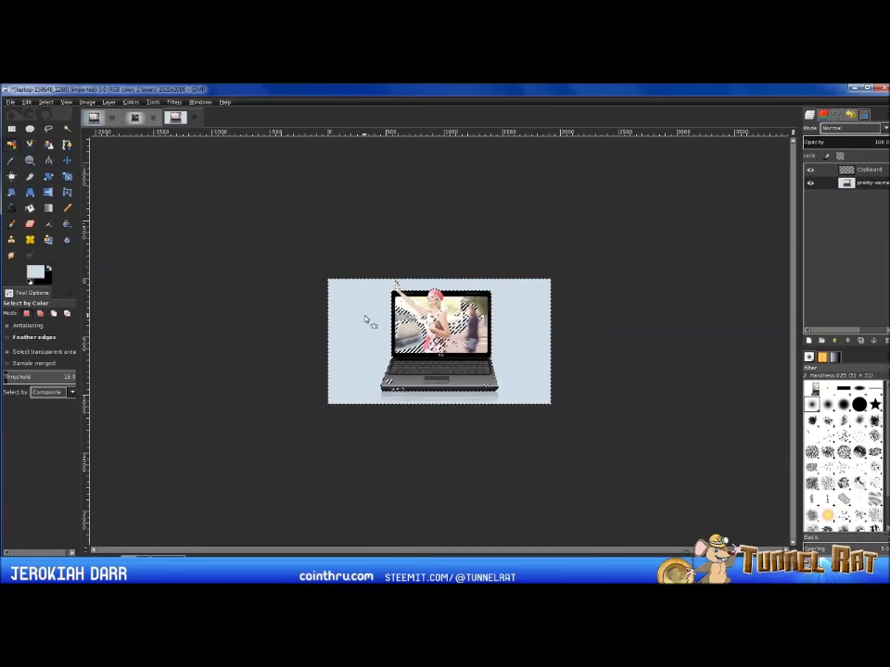
click(26, 102)
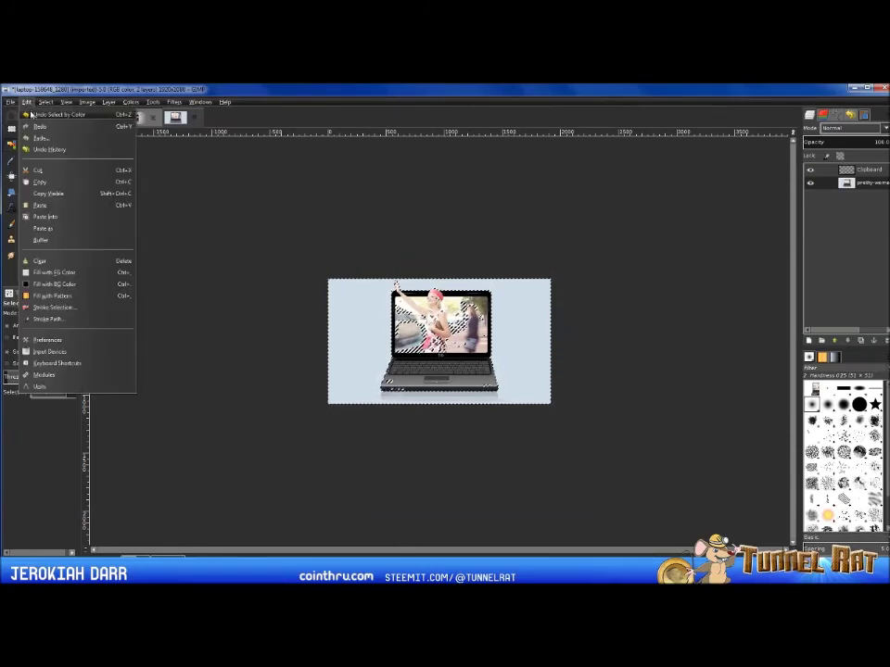
click(37, 113)
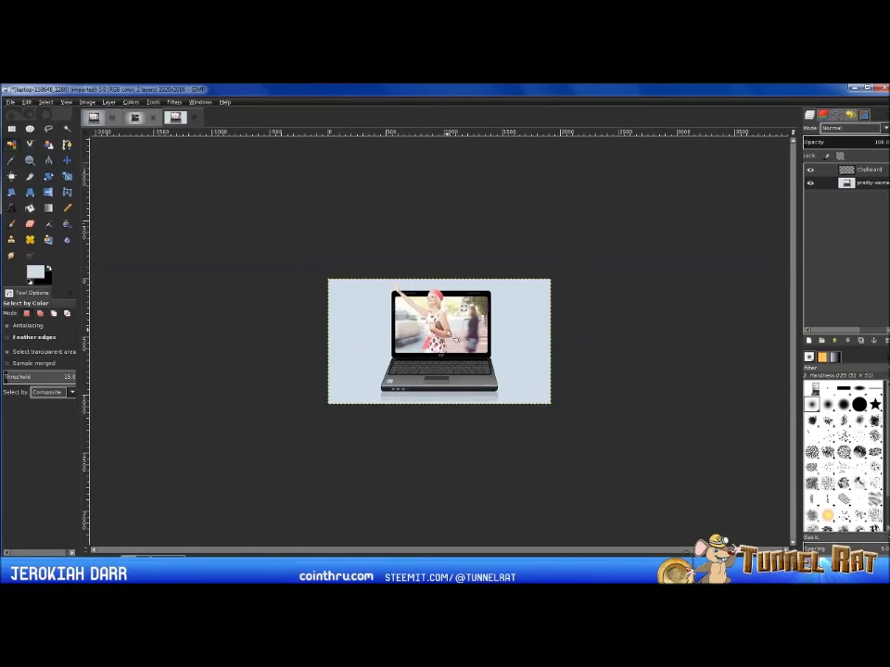
Swap the foreground and background colors and bucket-fill the background around the laptop with black.
key(d)
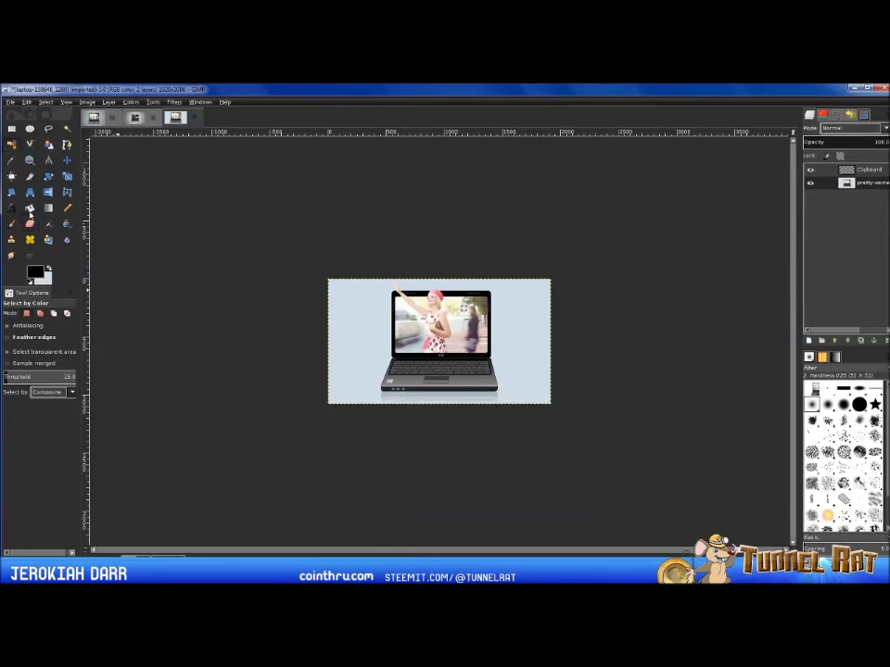
key(shift+b)
click(374, 363)
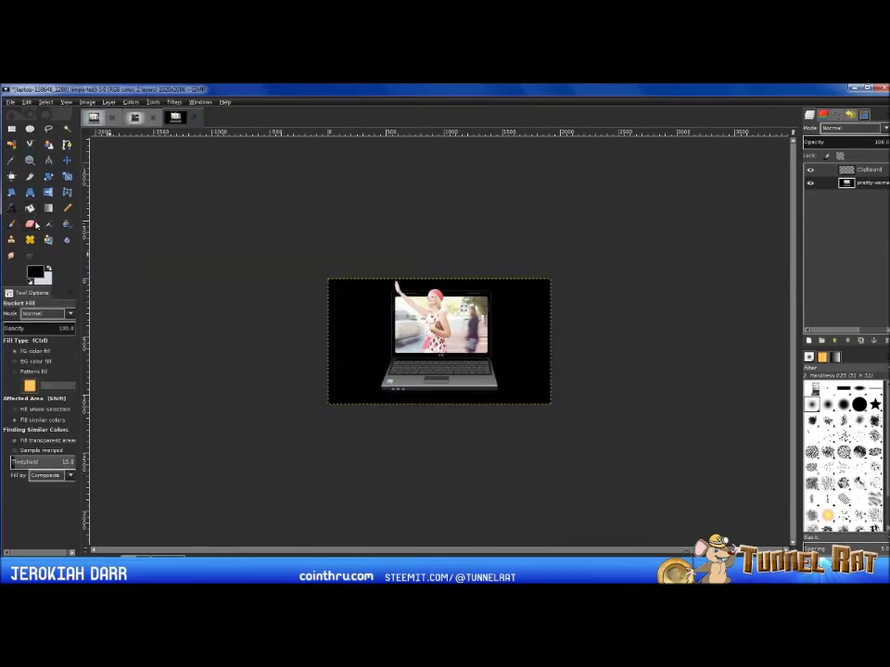
Try selecting the black background with Select by Color, and clear the selection.
key(shift+o)
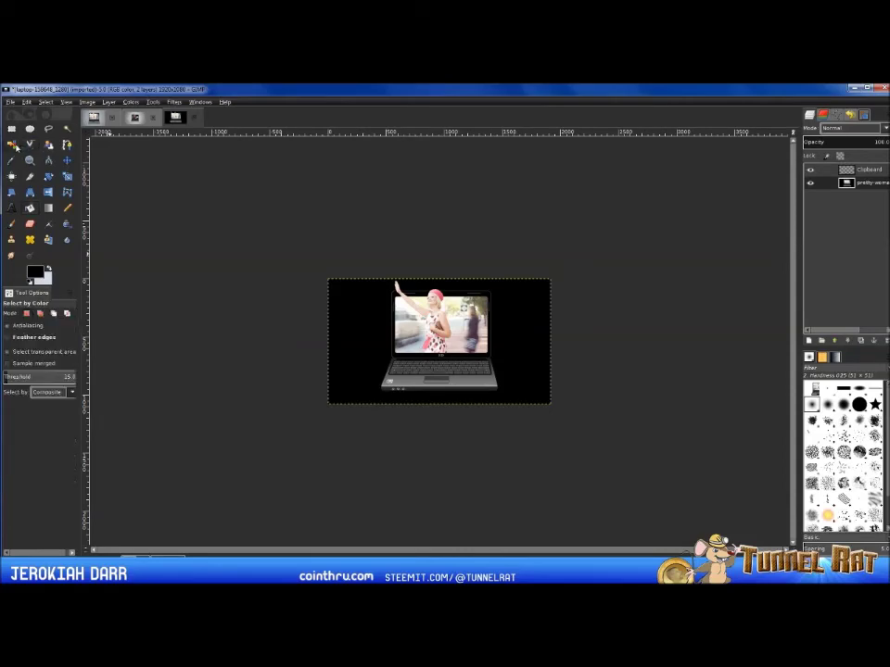
click(374, 324)
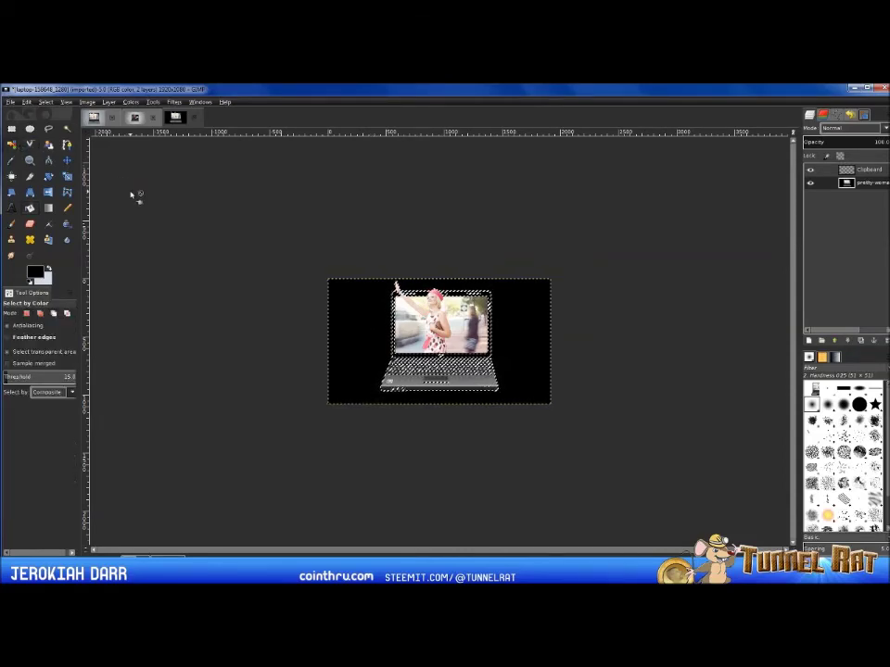
key(ctrl+shift+a)
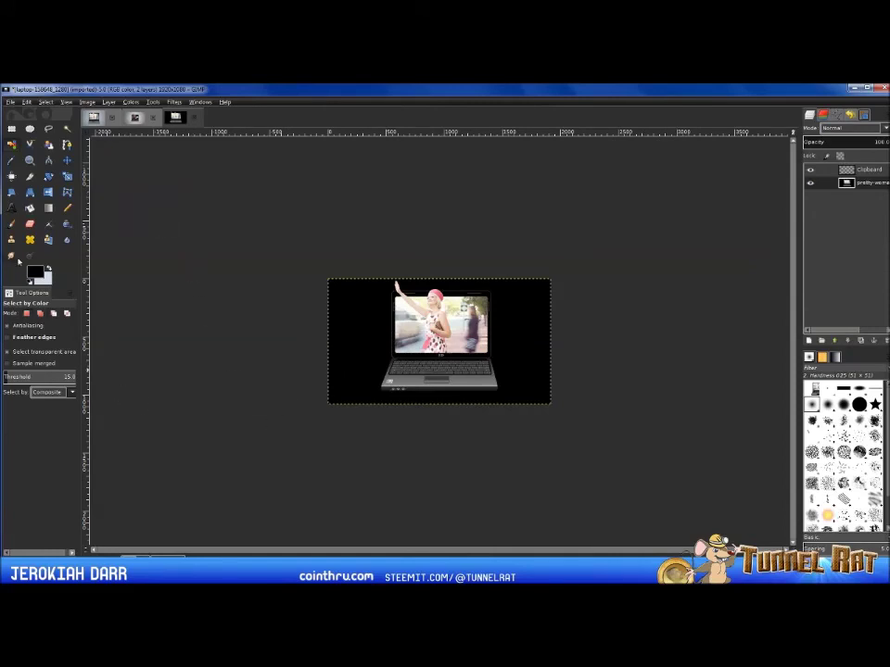
Make black the background color and set the foreground to the dusty rose swatch from the color history.
click(50, 269)
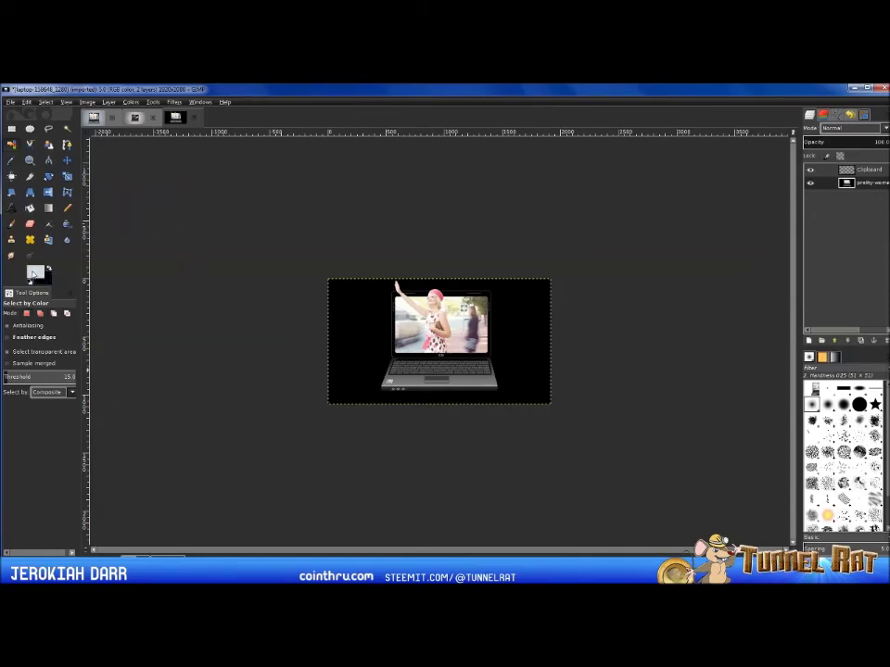
click(34, 273)
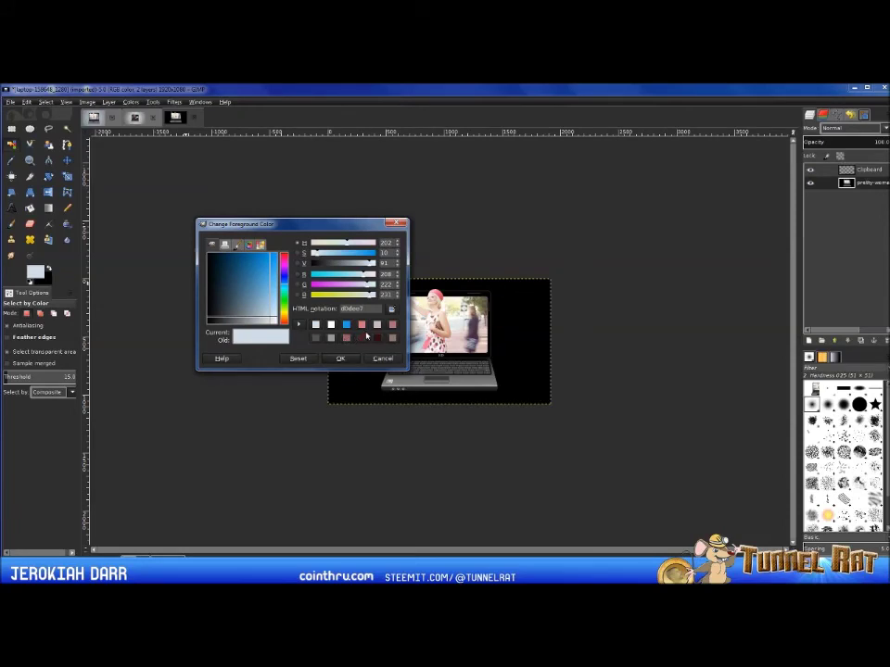
click(349, 337)
click(340, 358)
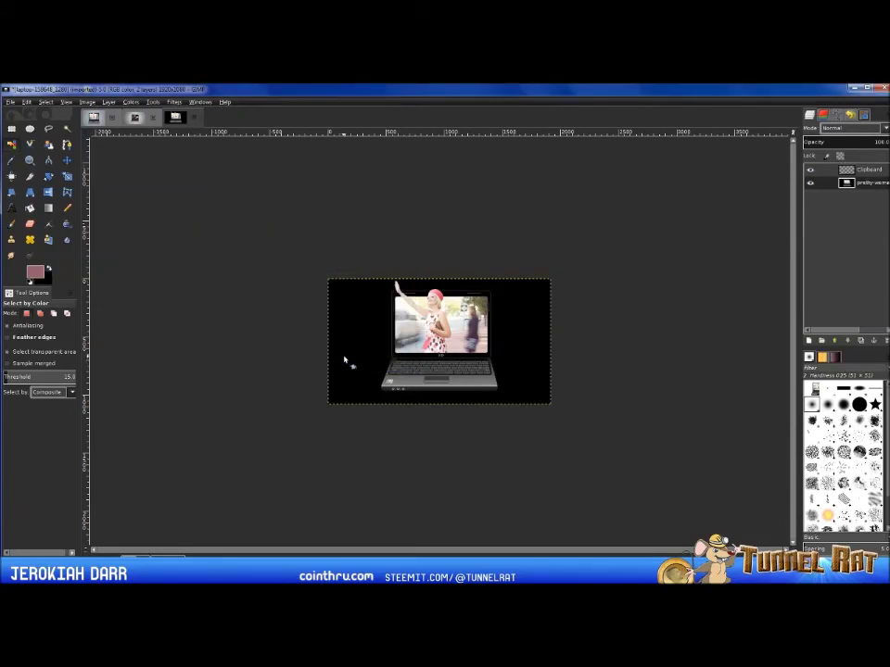
Bucket-fill the black background around the laptop with the dusty rose foreground color and select that rose area by color.
click(30, 208)
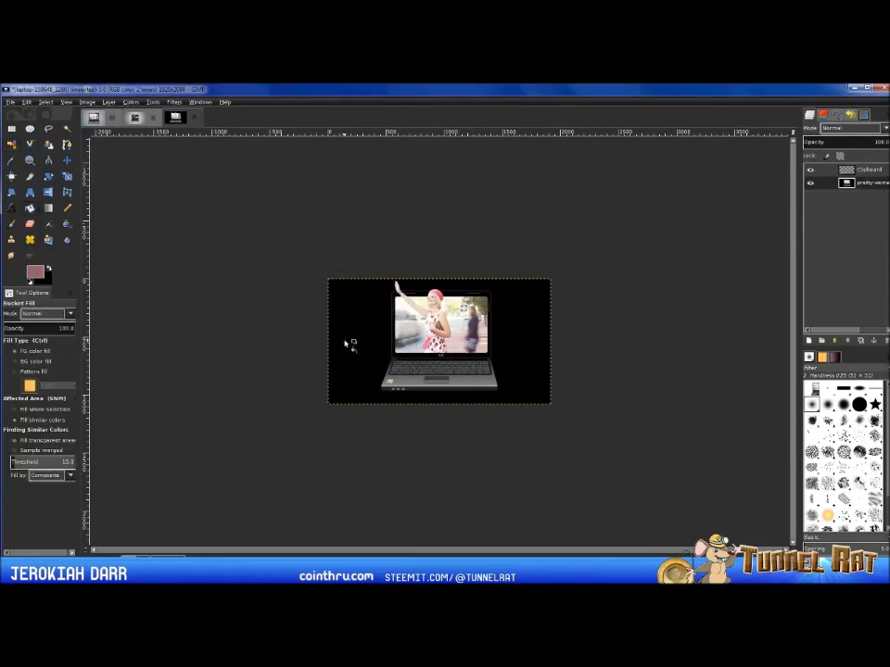
click(350, 369)
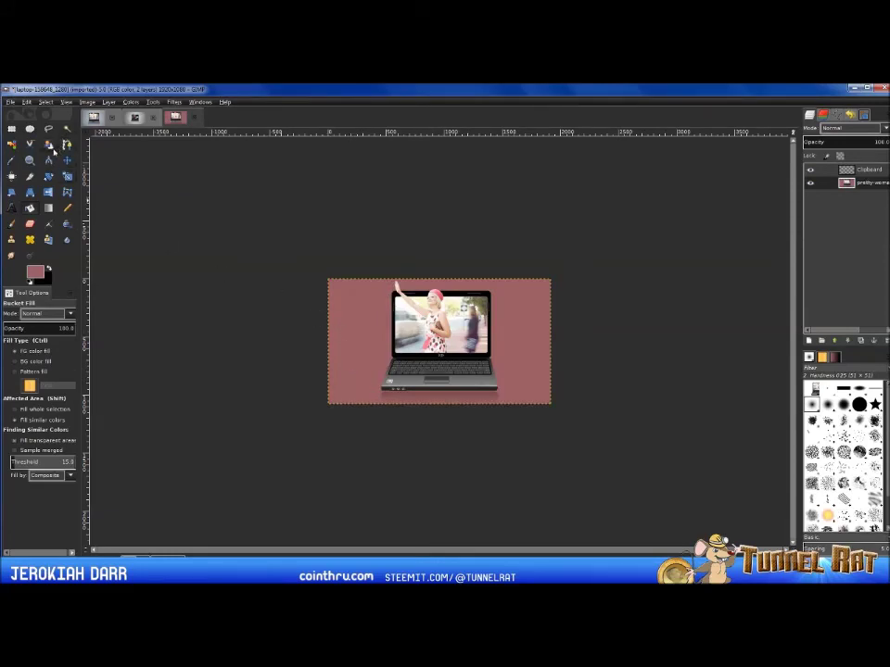
click(11, 145)
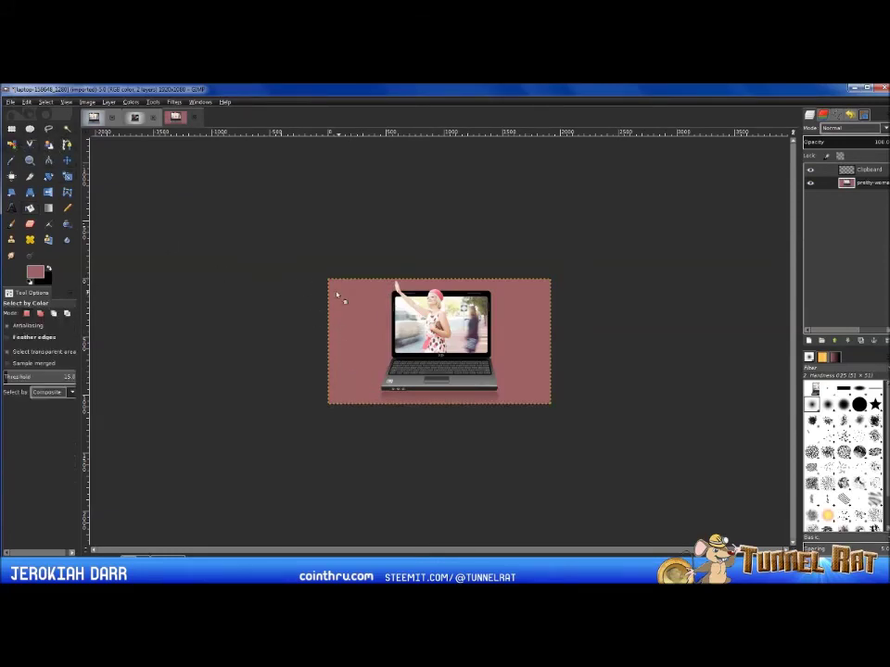
click(383, 330)
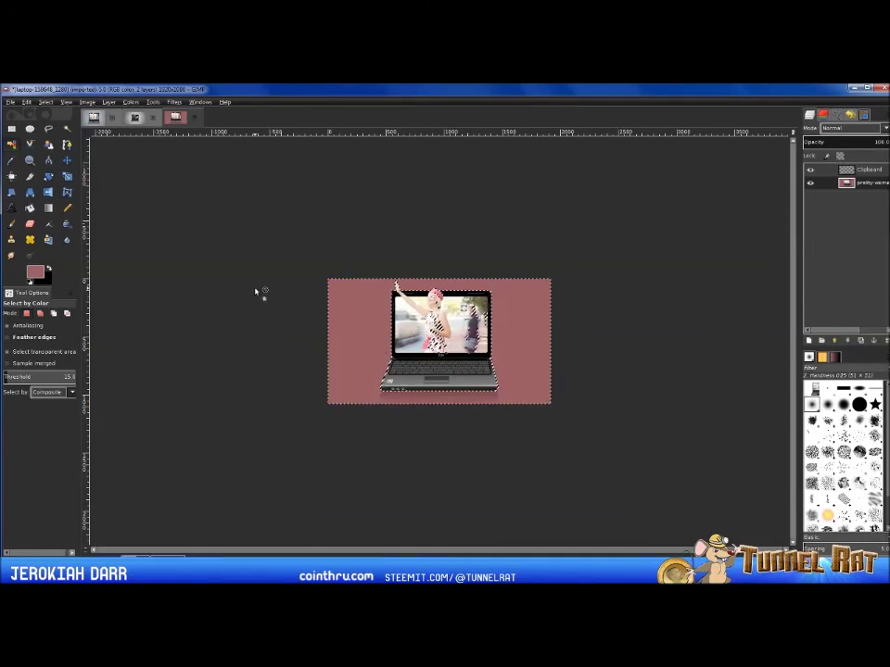
Set the foreground to the dark grey swatch from the color history, fill the selected background with it, and clear the selection.
click(34, 272)
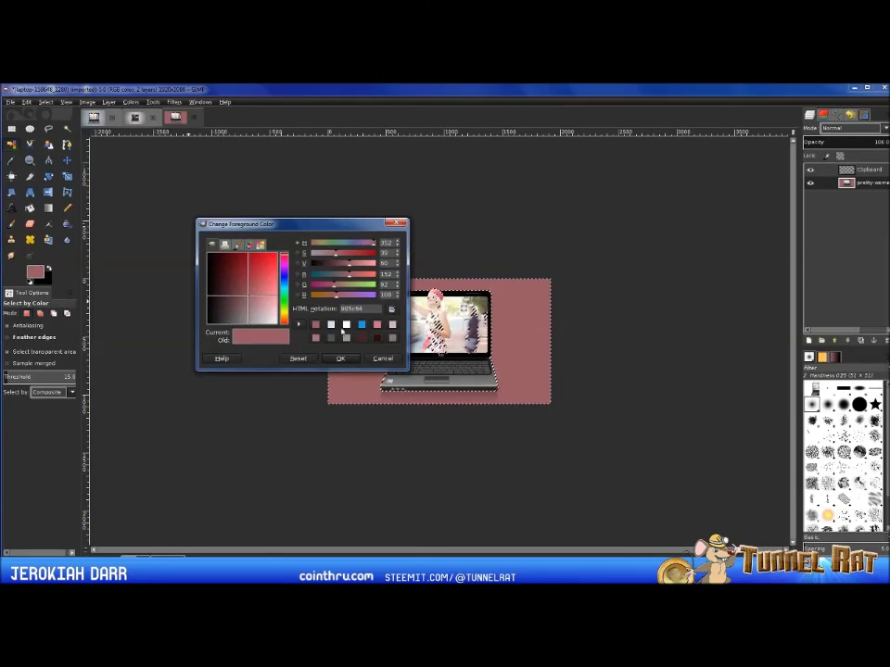
click(330, 339)
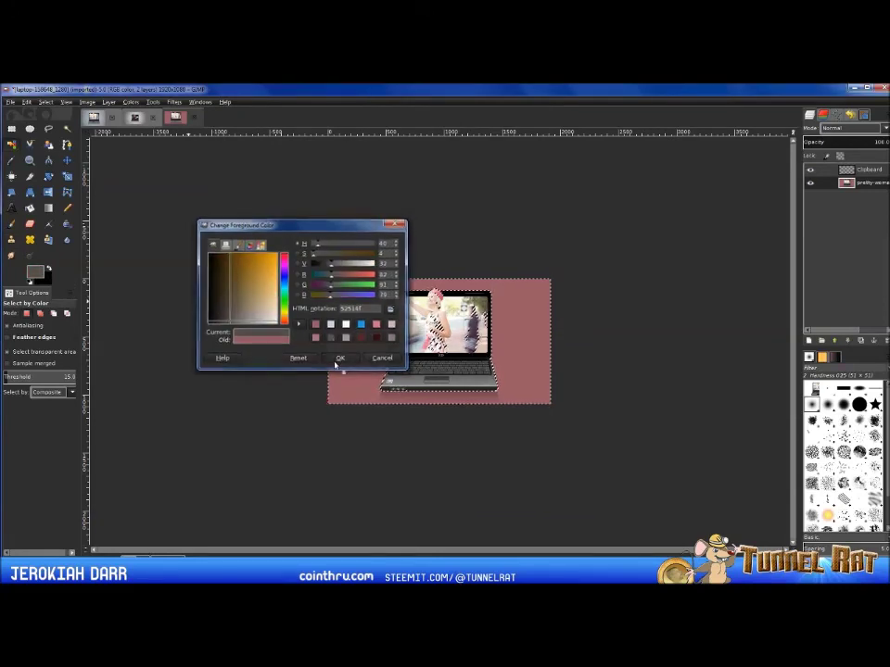
click(341, 359)
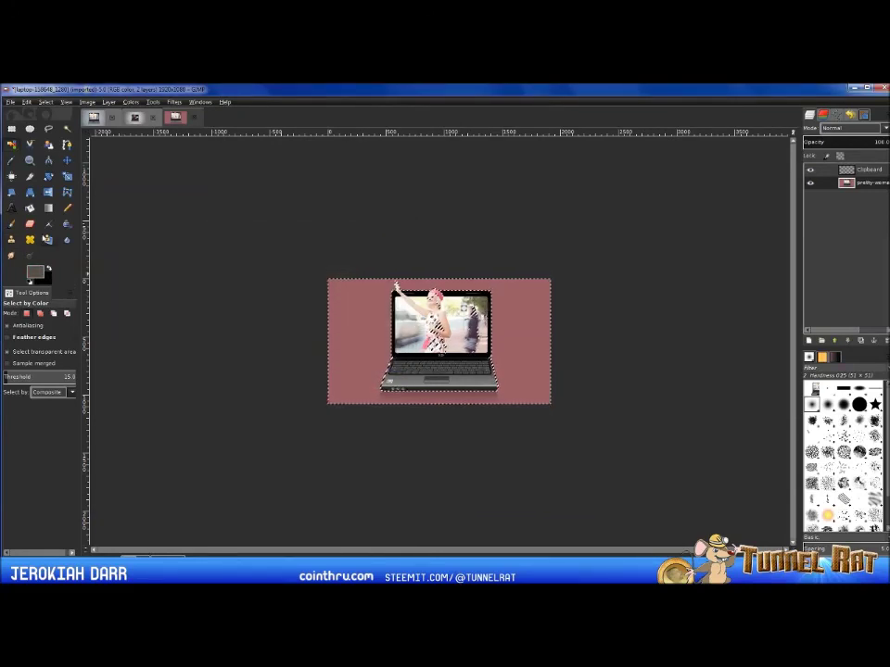
click(34, 208)
click(358, 319)
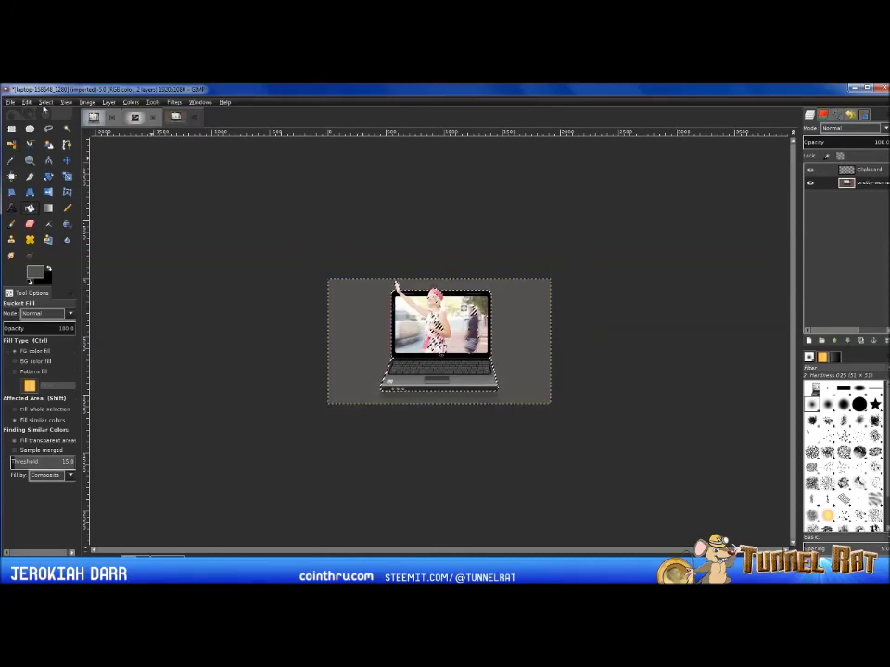
click(46, 102)
click(57, 137)
Try selecting the dark grey background with Select by Color, and clear the selection.
click(12, 144)
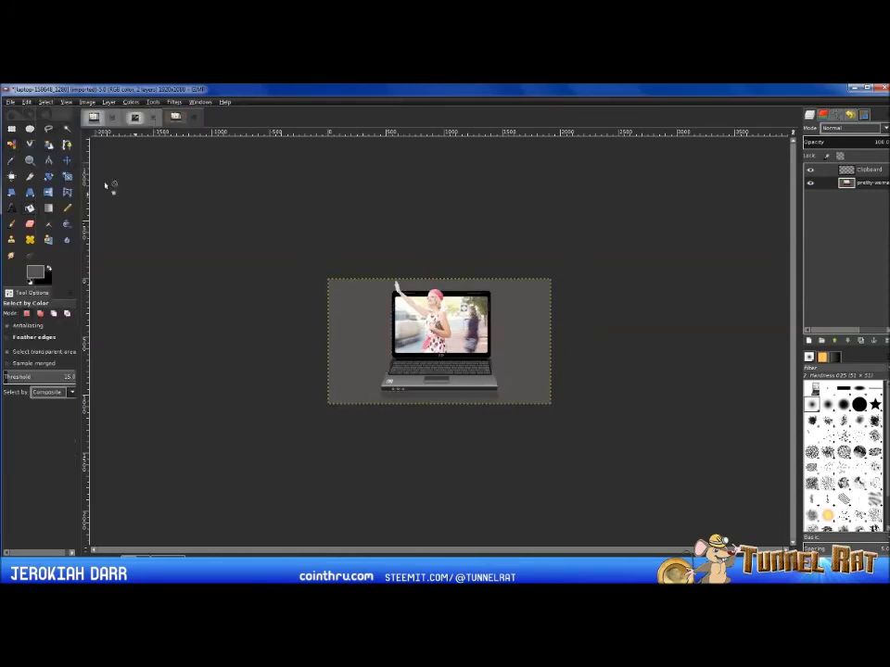
click(361, 331)
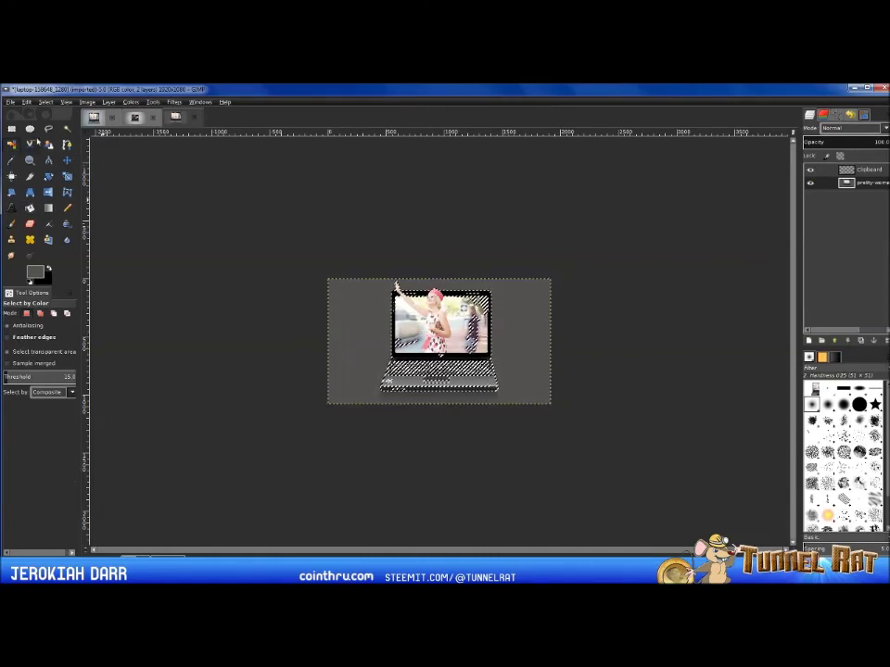
key(shift+ctrl+a)
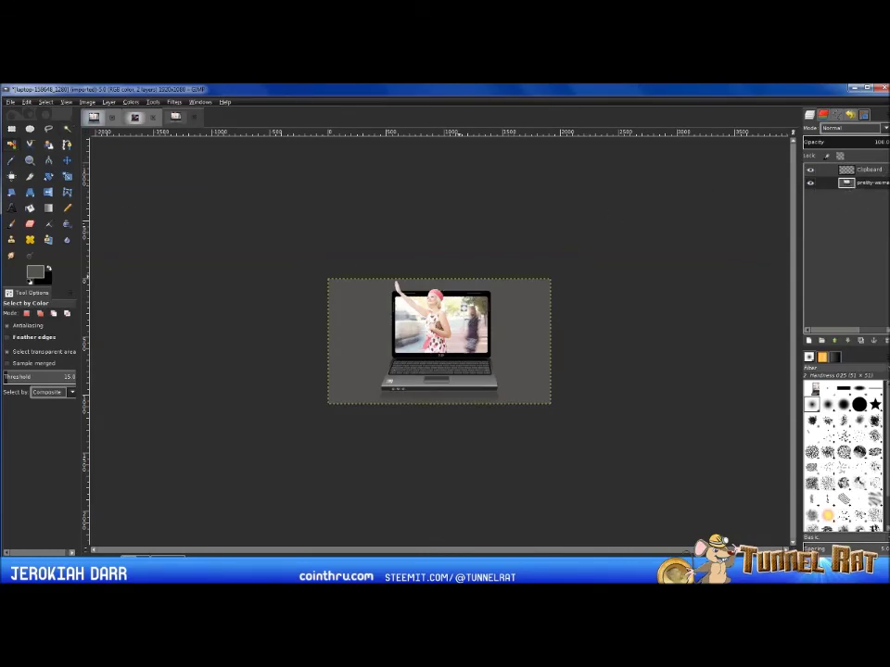
Undo the grey, rose and black background fills to restore the light blue-grey background around the laptop.
key(ctrl+z)
key(ctrl+z)
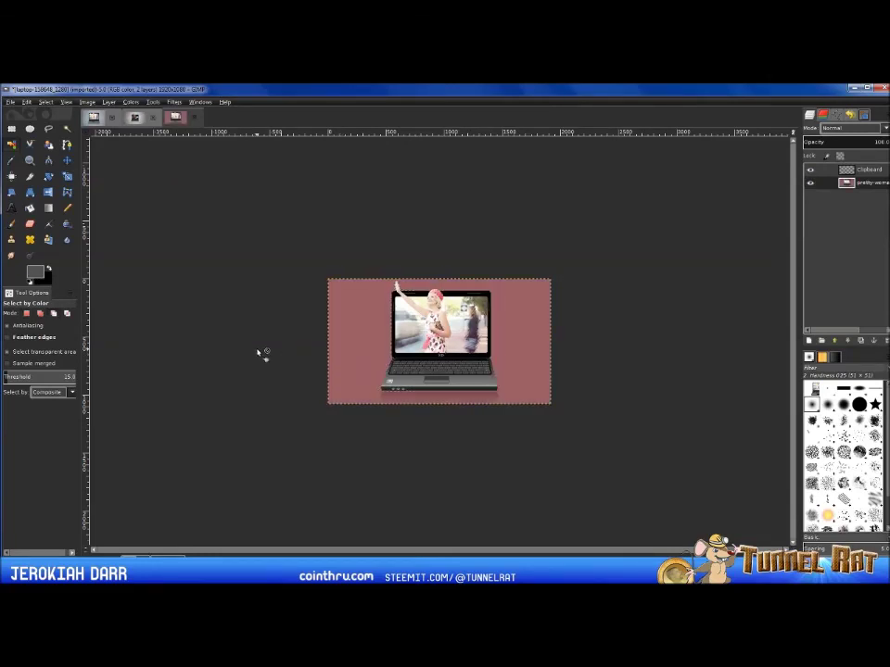
key(ctrl+z)
key(ctrl+z)
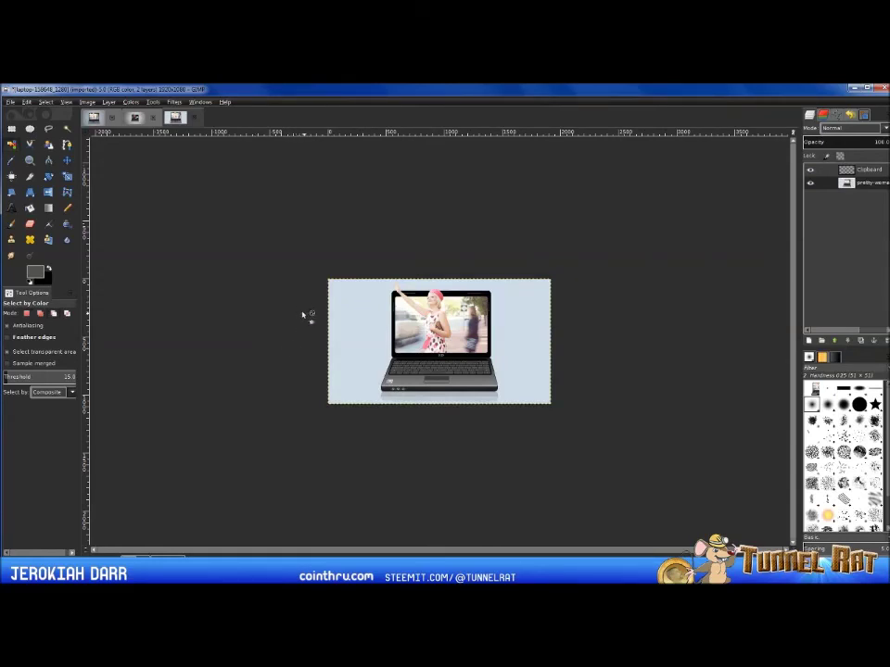
scroll(470, 400, up, 2)
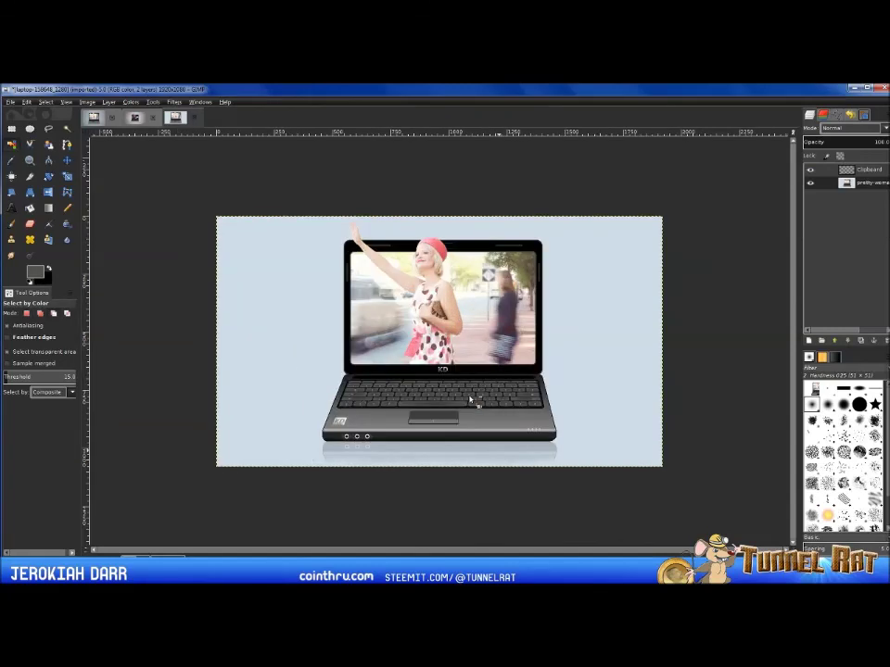
scroll(470, 399, up, 1)
scroll(470, 400, down, 1)
click(10, 102)
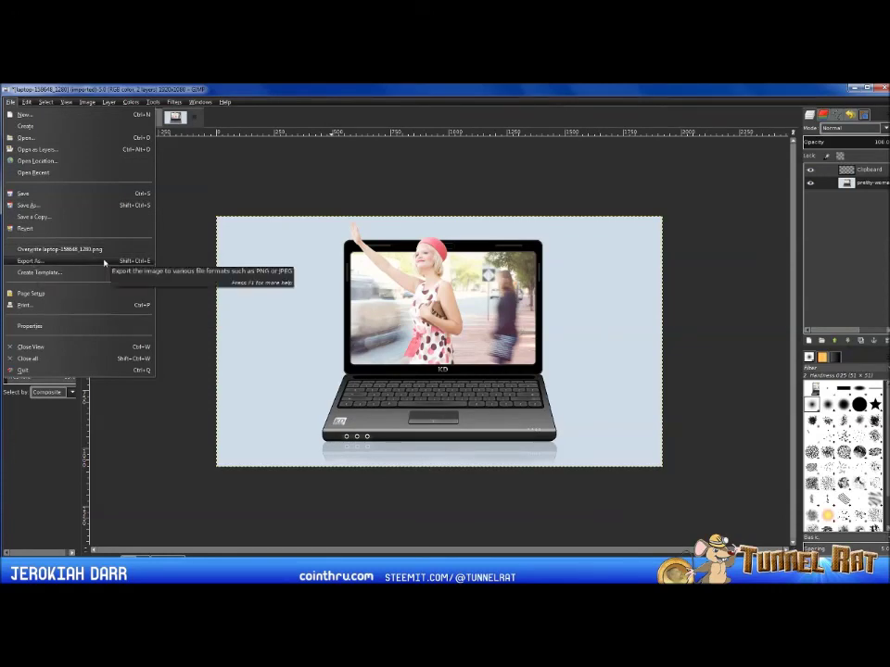
click(37, 262)
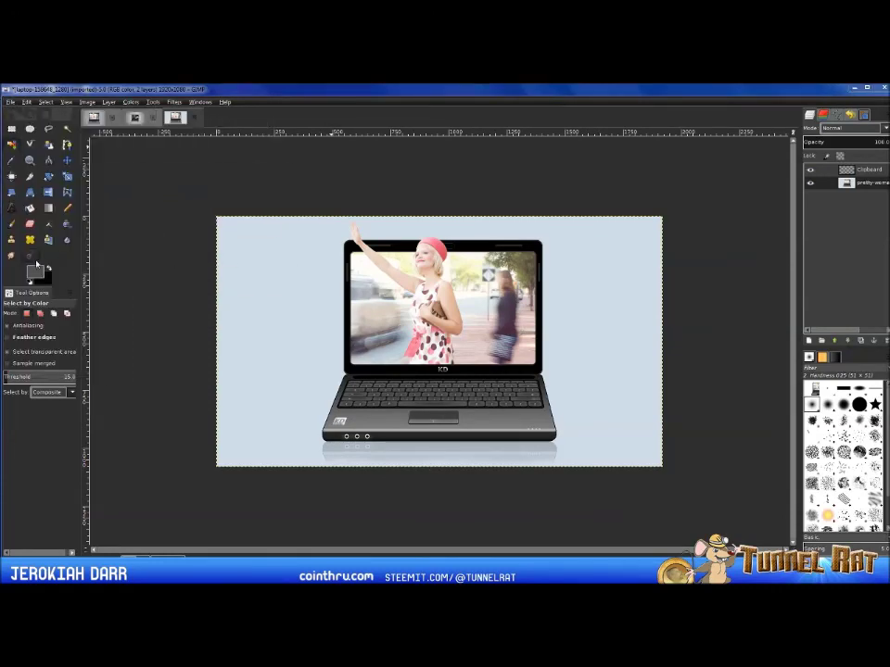
click(401, 179)
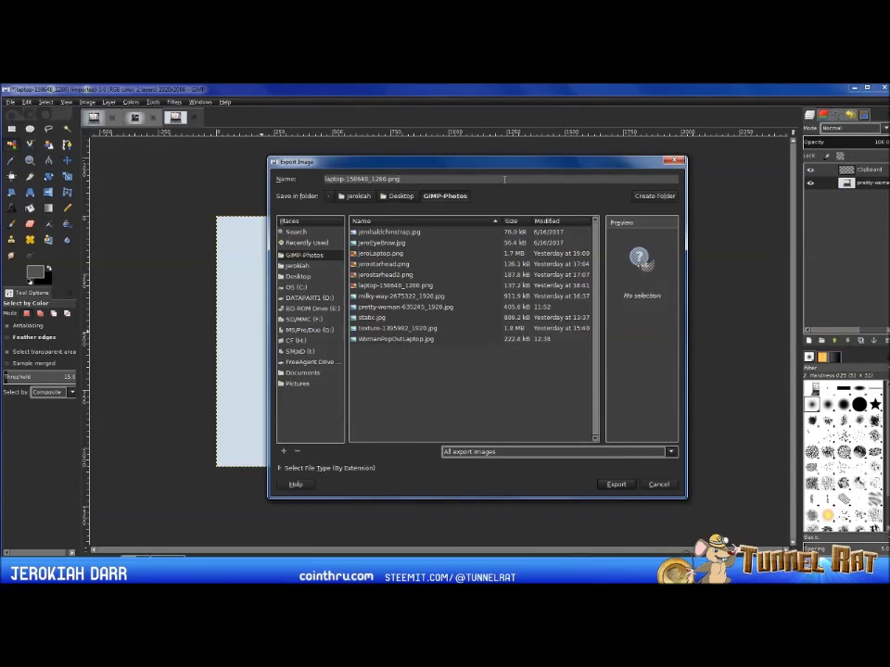
click(667, 486)
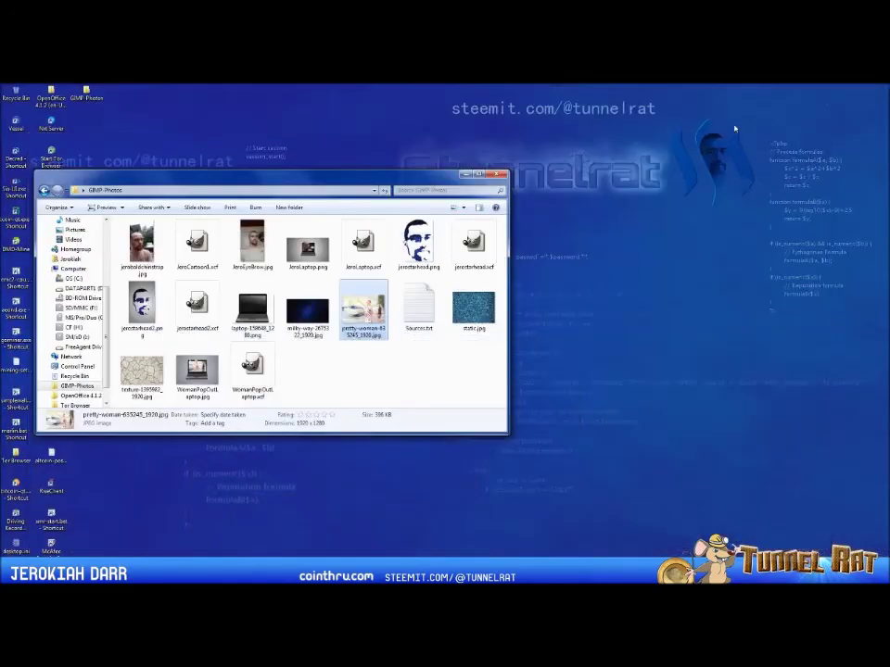
click(469, 175)
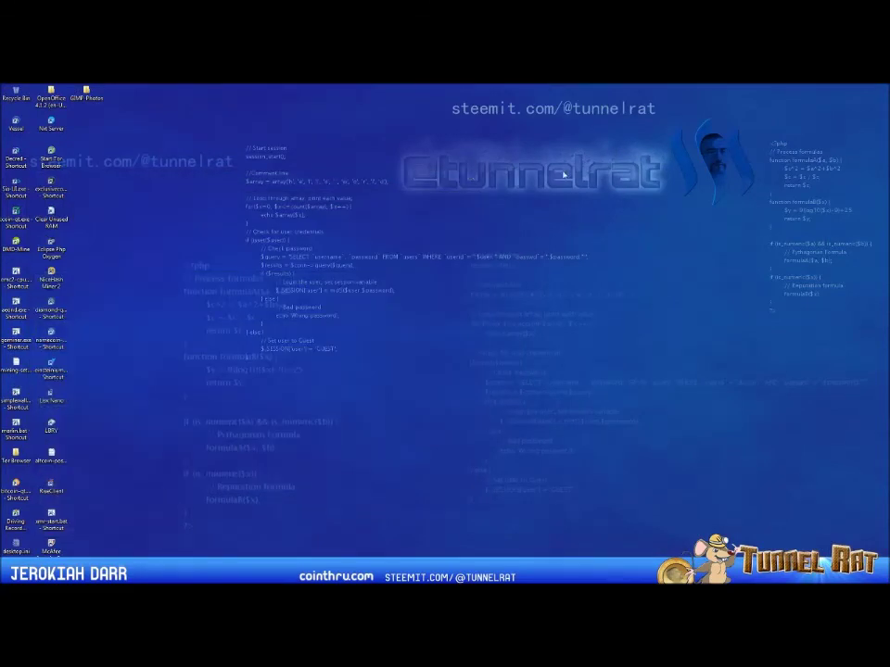